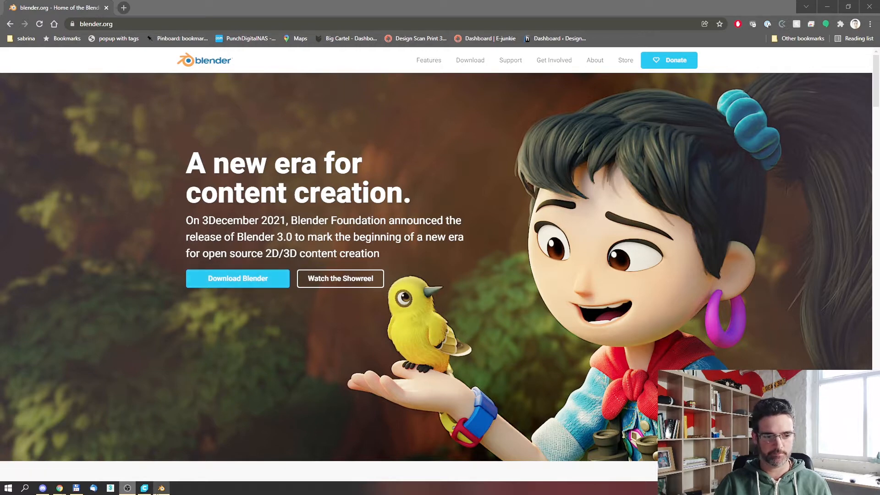
Switch to Blender, dismiss the splash screen, and delete the default camera, cube and light from the scene.
left_click(162, 488)
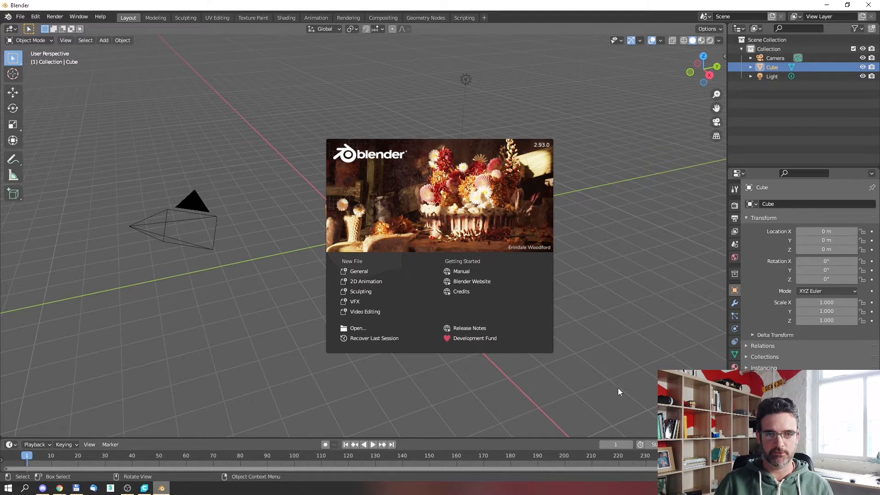
left_click(261, 100)
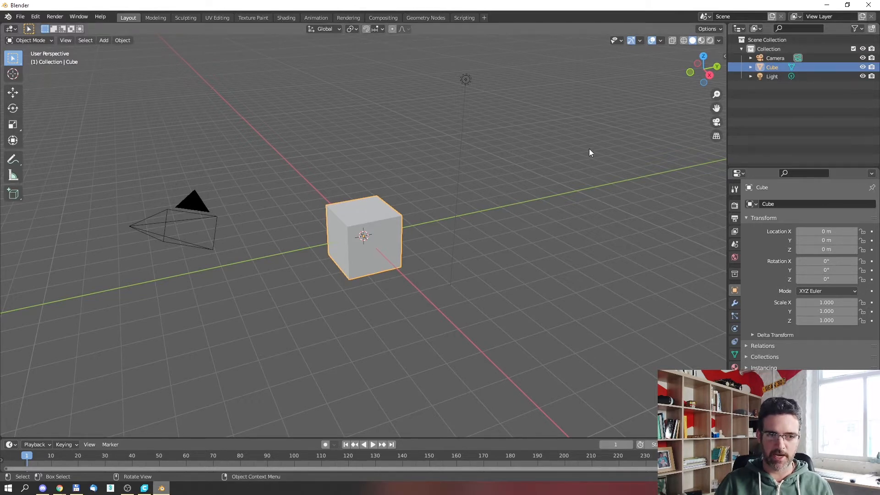
key("a")
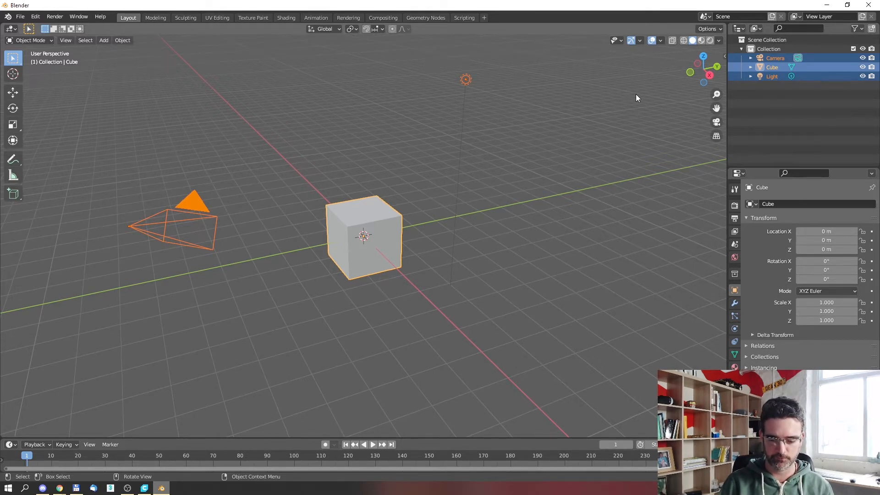
key("Delete")
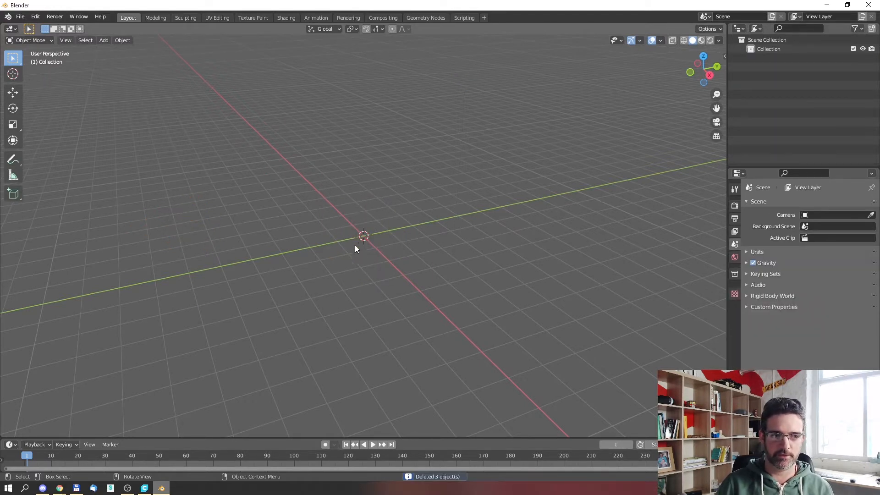
key("b")
left_click_drag(318, 185, 325, 185)
right_click(384, 188)
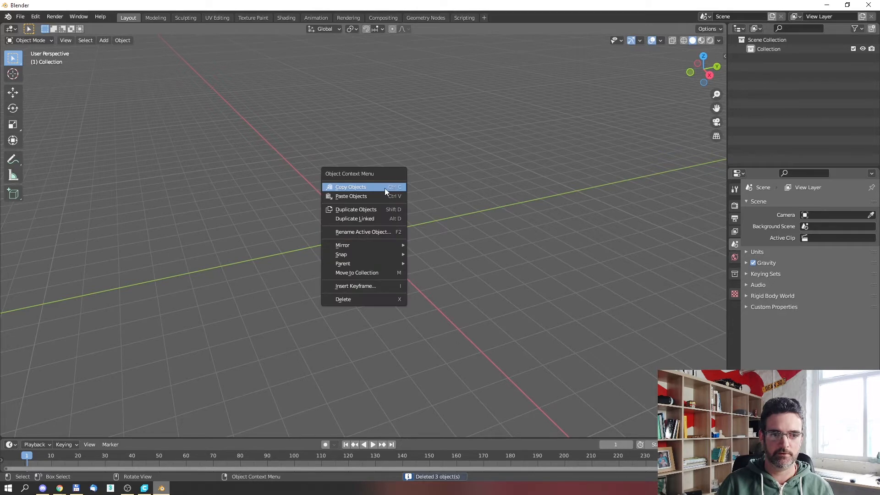
middle_click_drag(456, 170, 420, 209)
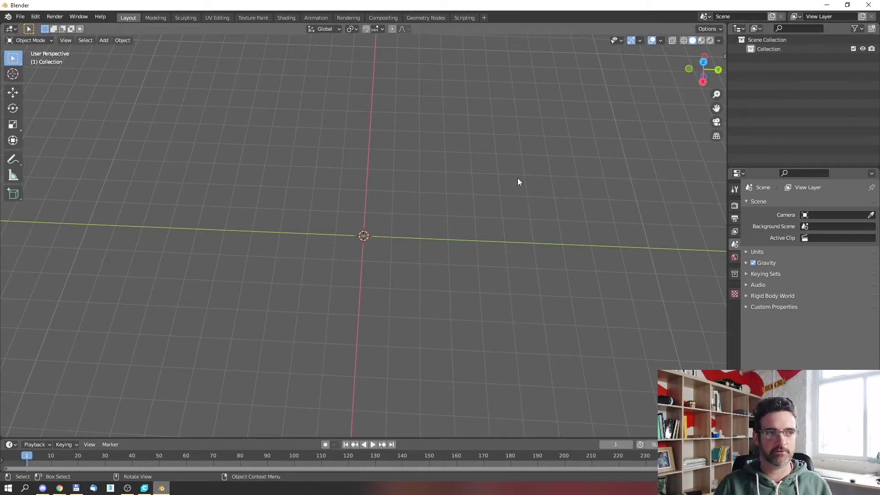
Import the Wavefront file 08_Deck_RWP_Chimney.obj from the SIGNAL_BOX_BRICK folder.
left_click(21, 18)
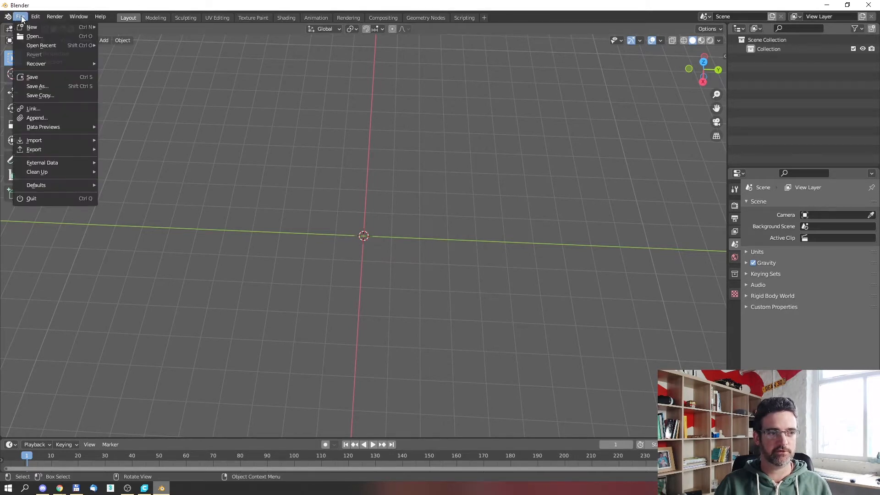
mouse_move(50, 142)
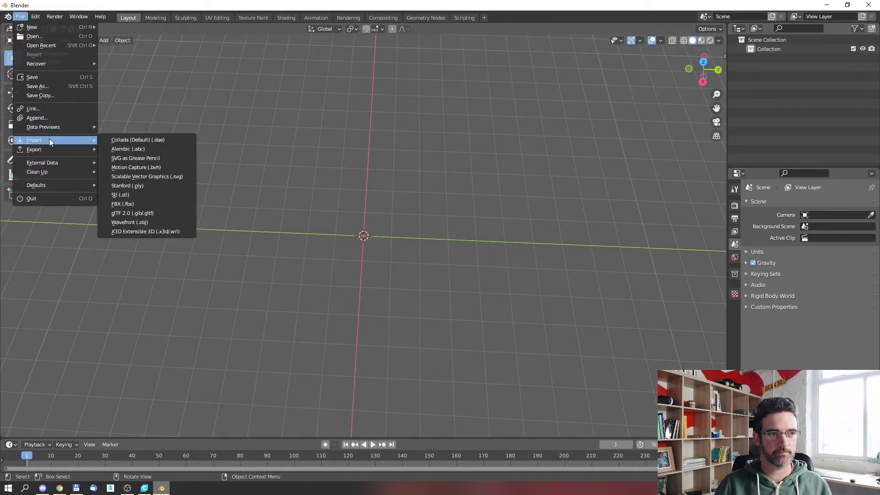
left_click(165, 224)
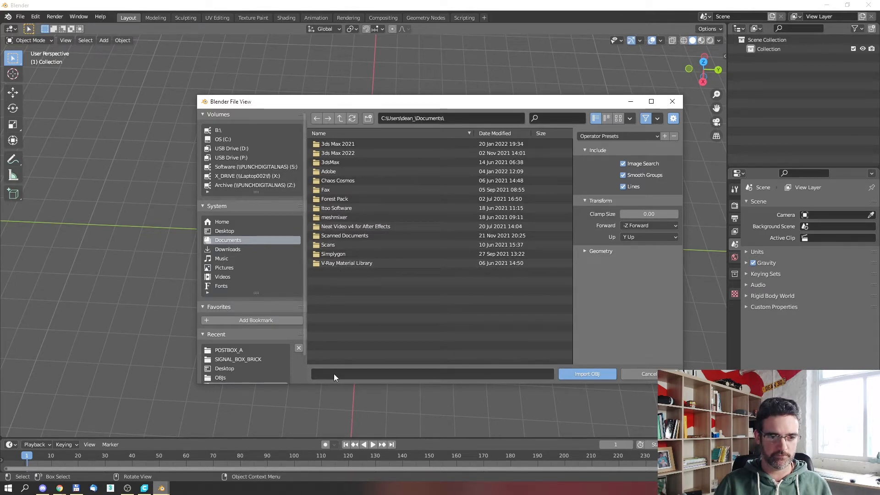
left_click(463, 119)
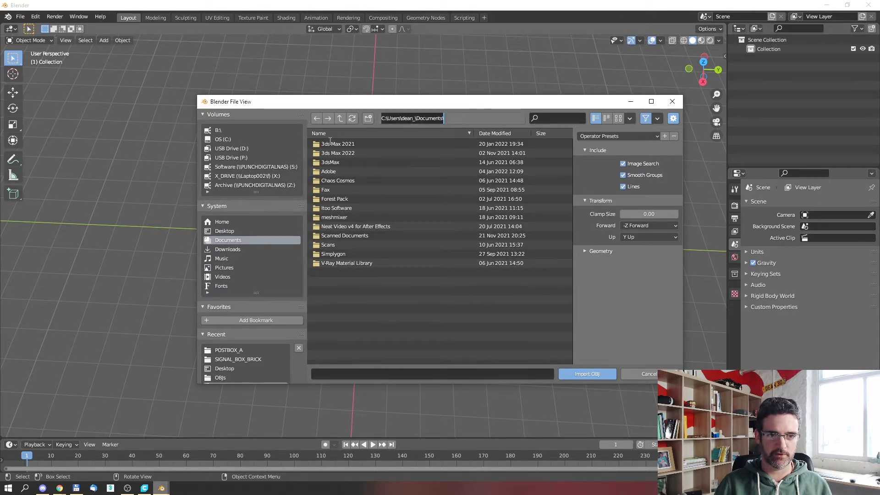
key("ctrl+v")
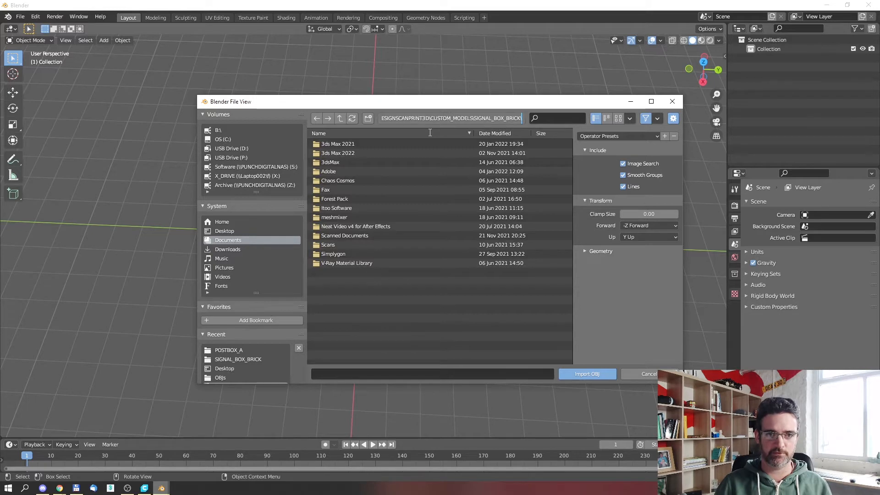
key("Return")
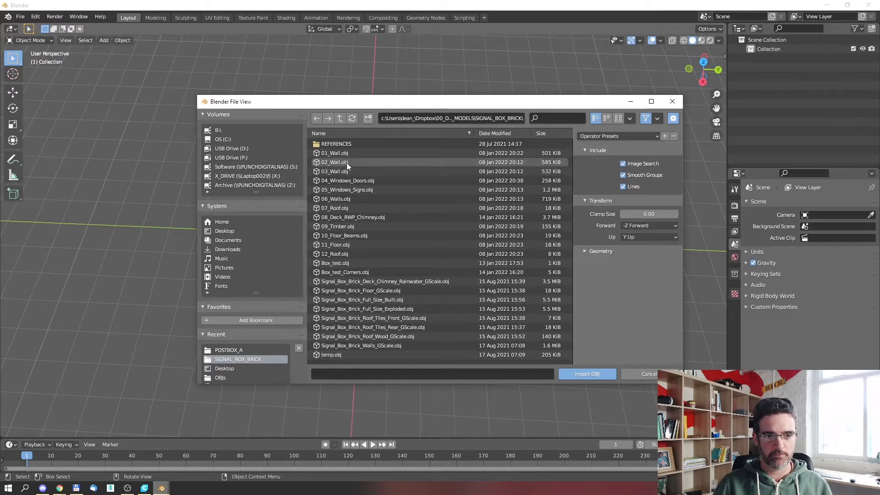
left_click(342, 218)
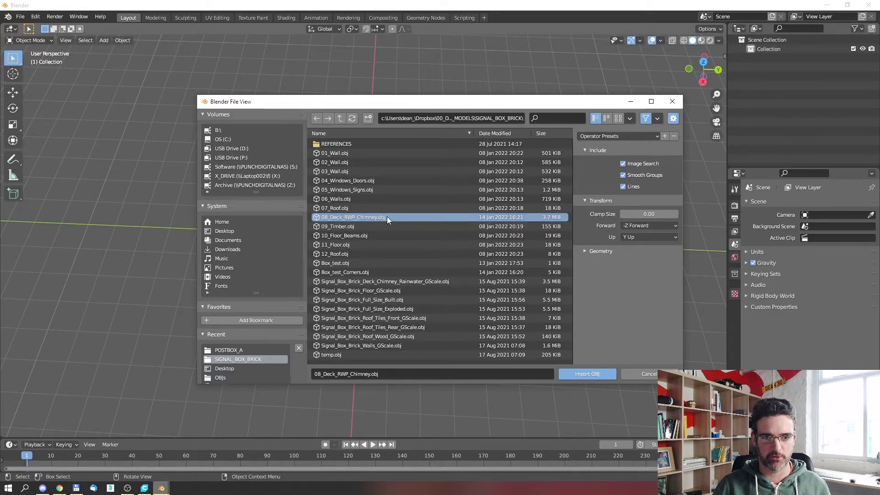
left_click(584, 374)
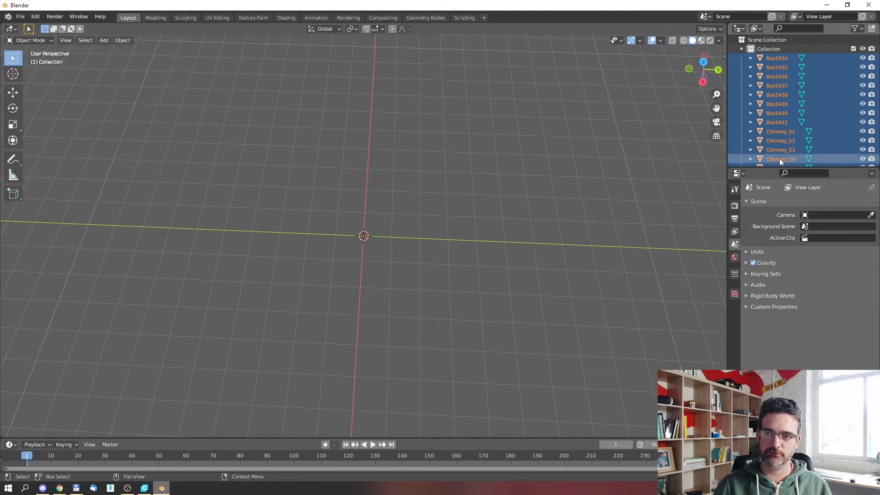
Look through the imported object list, frame all objects in the viewport, and clear the selection.
scroll(763, 110, "down", 4)
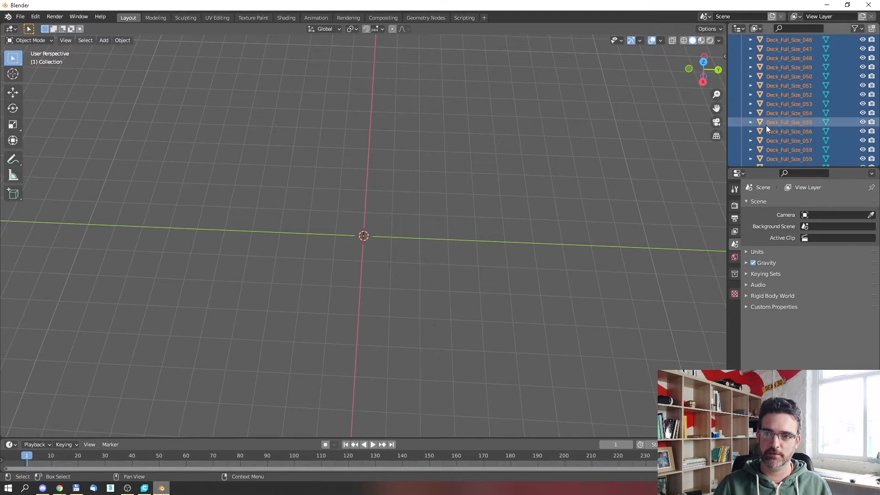
scroll(779, 140, "up", 4)
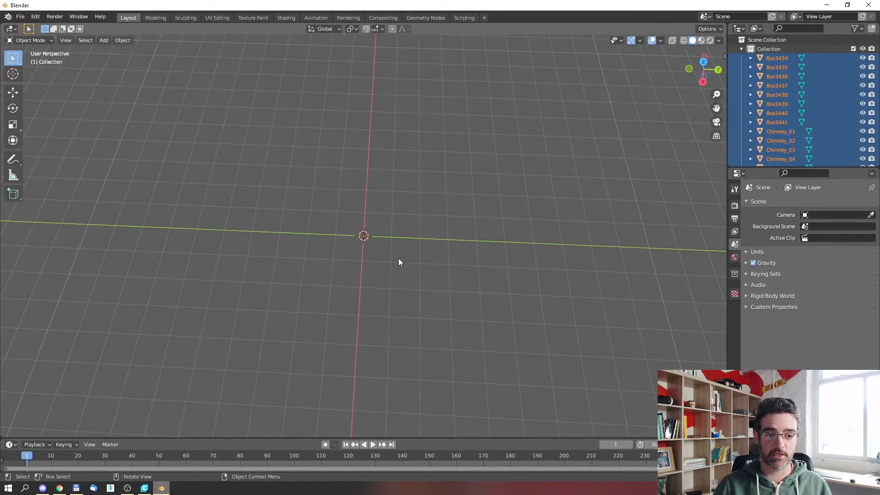
middle_click_drag(398, 263, 408, 238)
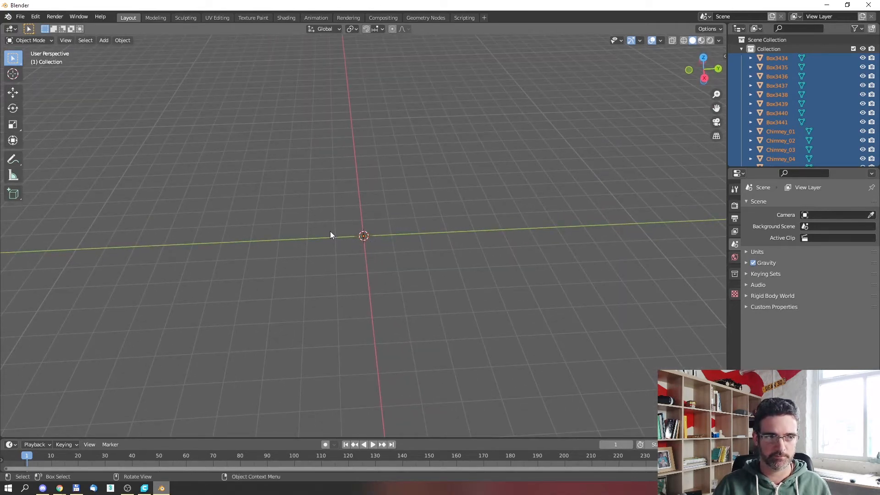
left_click(65, 40)
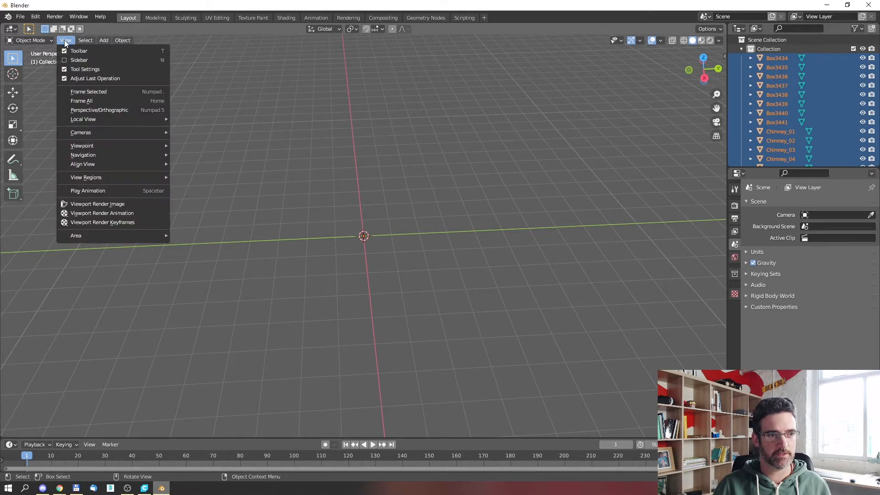
left_click(86, 101)
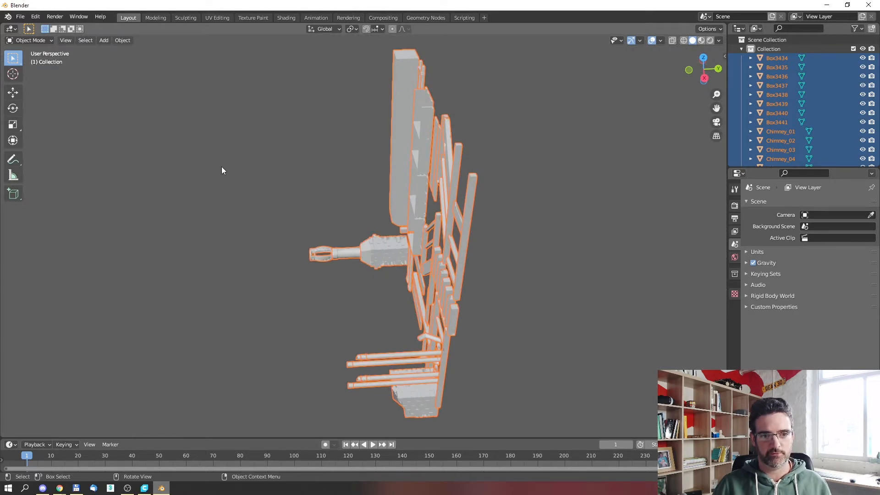
middle_click_drag(287, 175, 451, 342)
left_click(135, 190)
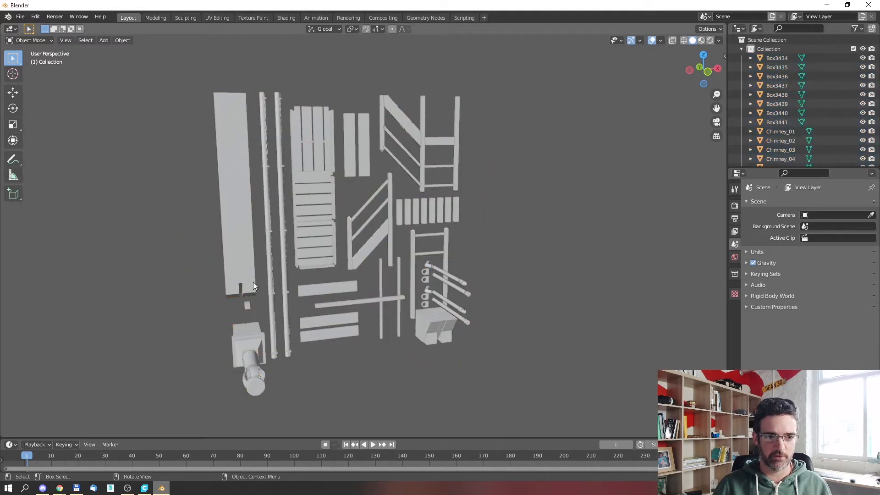
Delete all imported objects except the chimney pieces Chimney_01, Chimney_03 and Chimney_04.
mouse_move(513, 248)
middle_mouse_down()
mouse_move(553, 242)
mouse_move(489, 243)
mouse_move(535, 241)
mouse_move(523, 243)
middle_mouse_up()
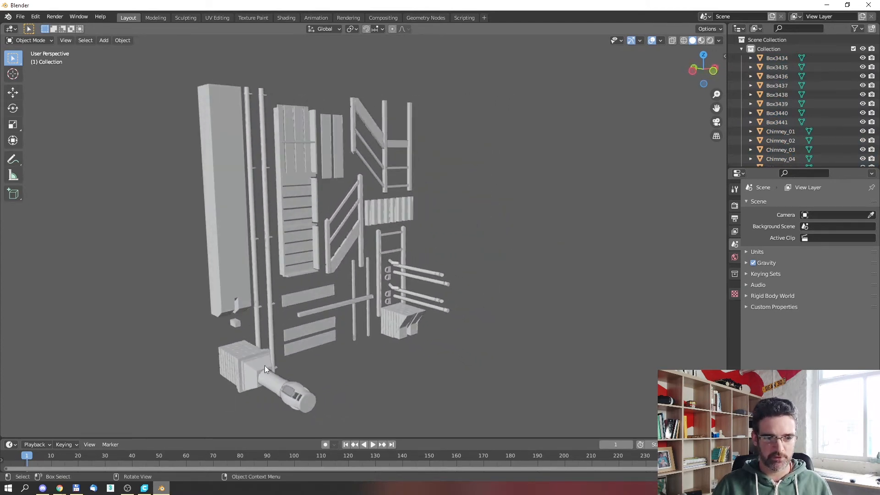
left_click(240, 358)
left_click(281, 399)
middle_click_drag(273, 389, 291, 251)
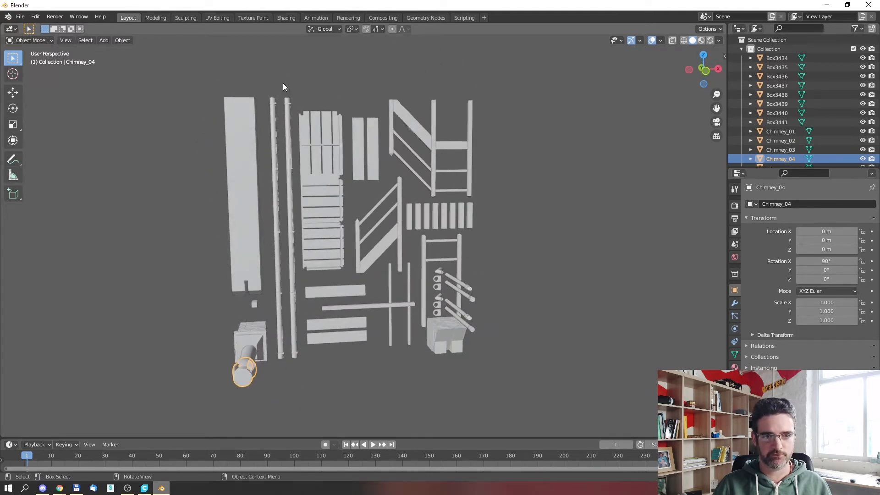
left_click_drag(541, 68, 217, 313)
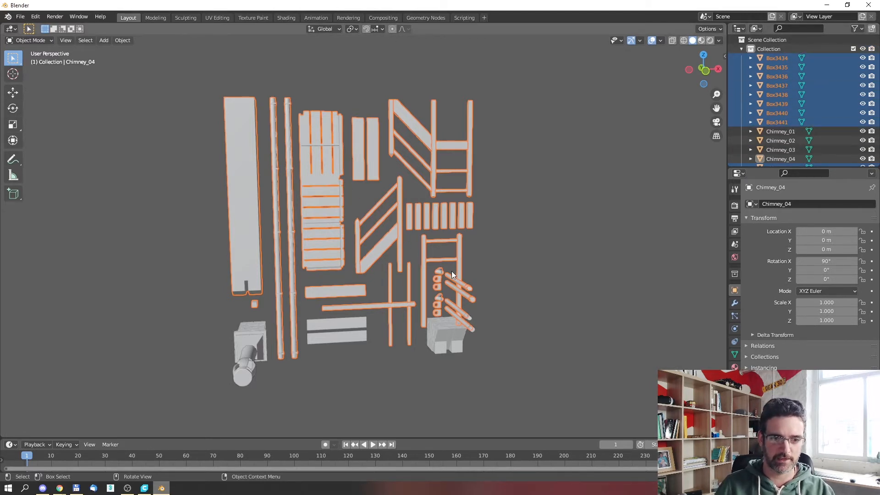
key("Delete")
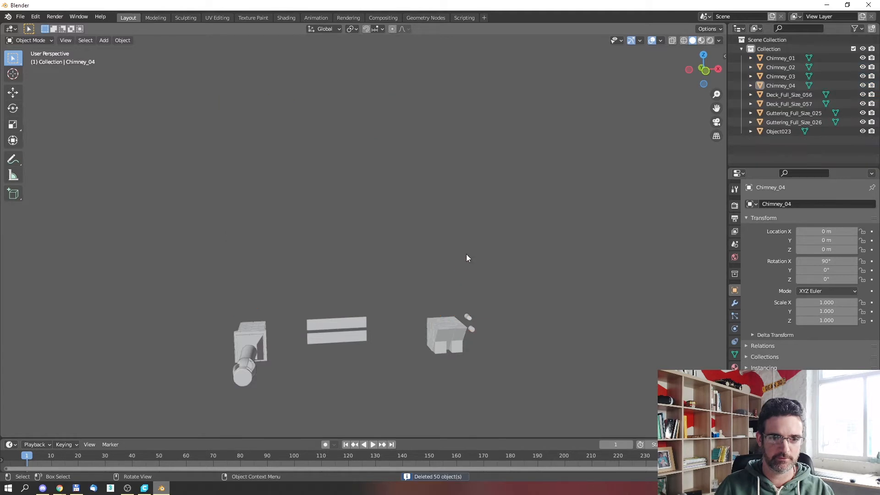
left_click_drag(557, 202, 286, 397)
key("Delete")
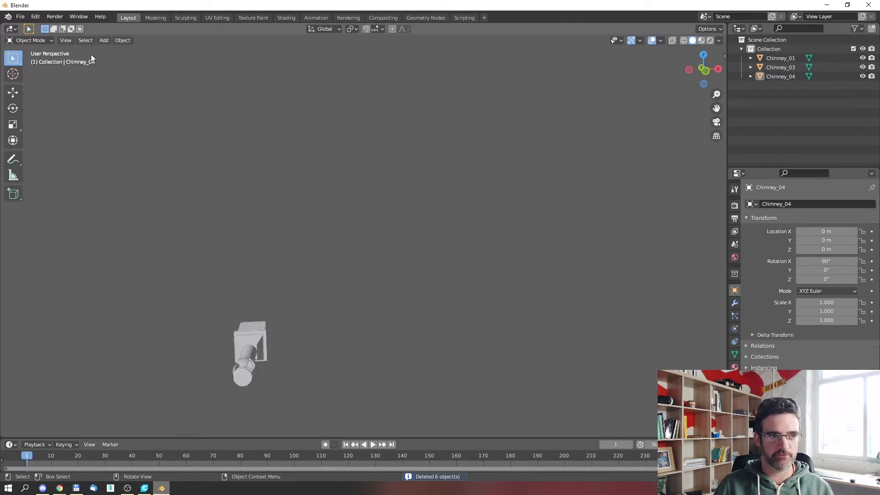
Frame the remaining chimney in the viewport and examine its brick base, pipe and cowl from several sides.
left_click(65, 40)
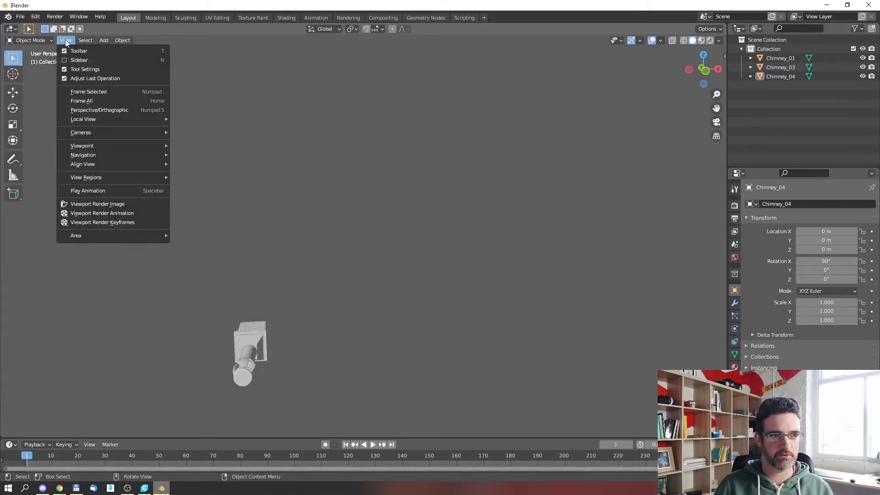
left_click(86, 101)
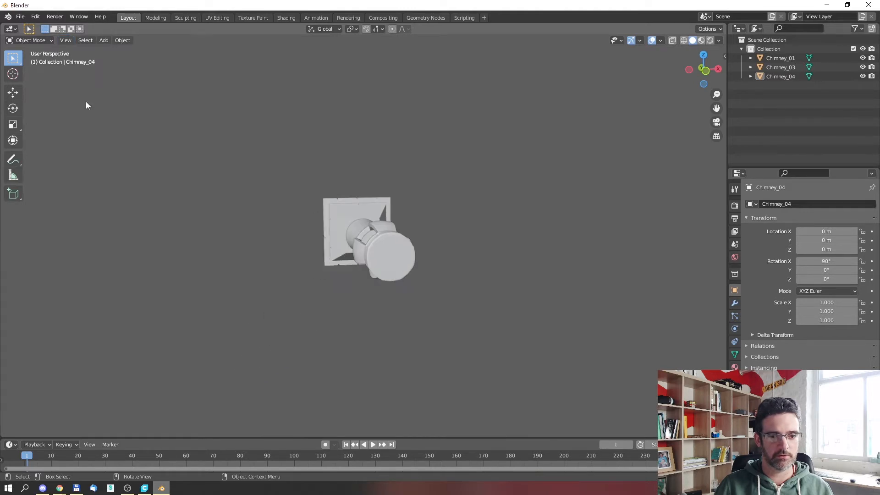
middle_click_drag(247, 172, 372, 177)
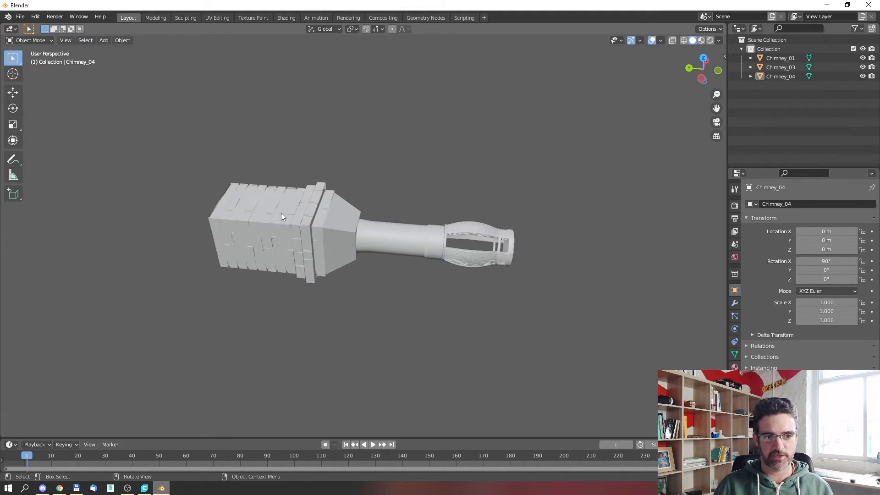
middle_click_drag(282, 213, 397, 271)
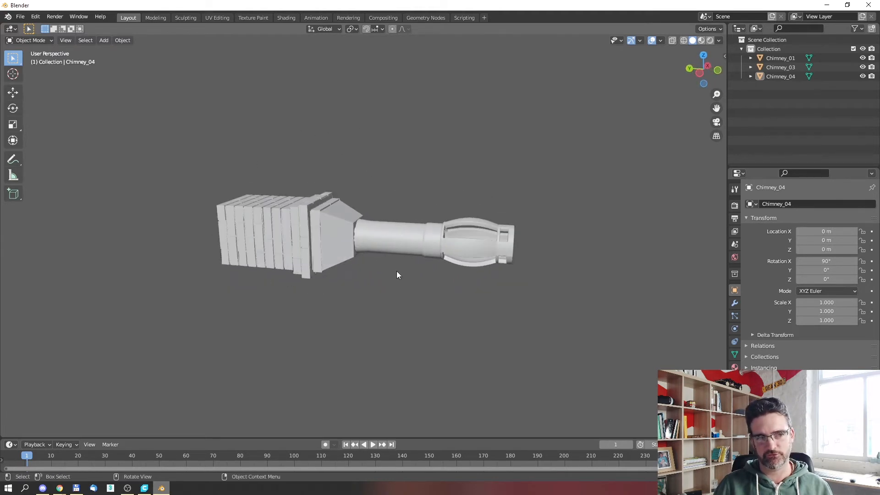
middle_click_drag(499, 230, 287, 271)
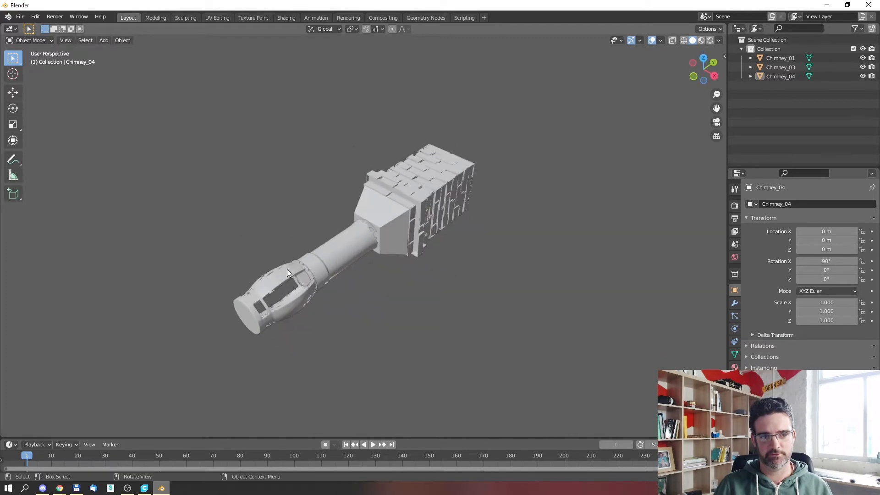
Export the chimney as a Wavefront file named Chimney.obj into the SIGNAL_BOX_BRICK folder.
left_click(20, 19)
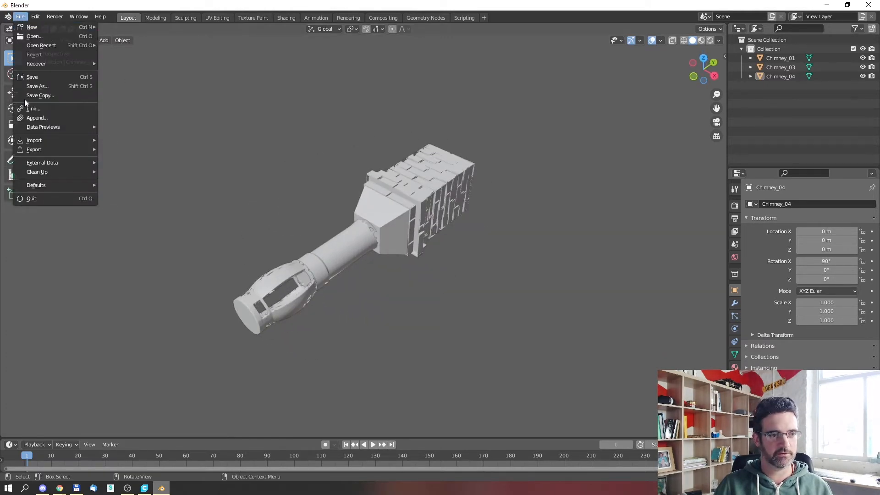
mouse_move(32, 152)
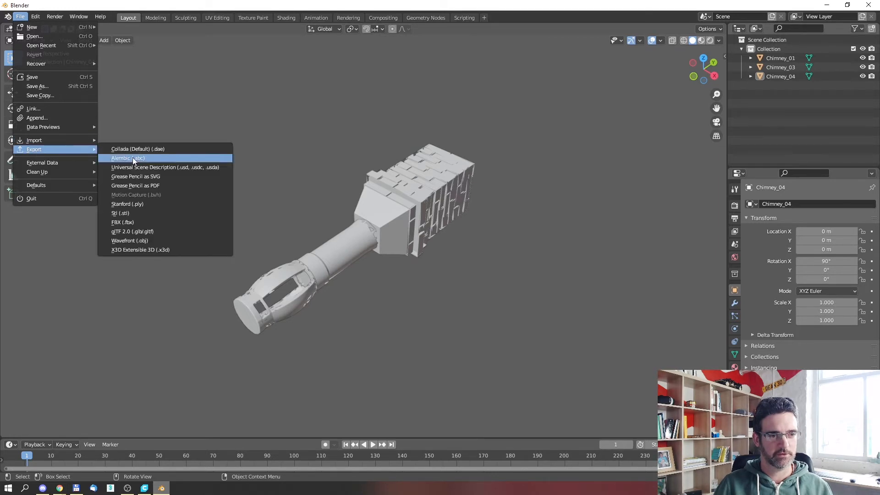
left_click(141, 241)
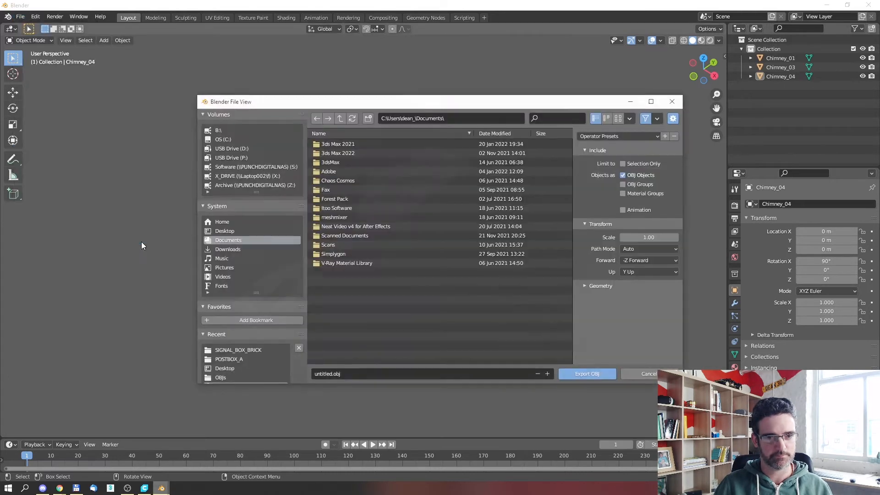
left_click(460, 119)
key("ctrl+v")
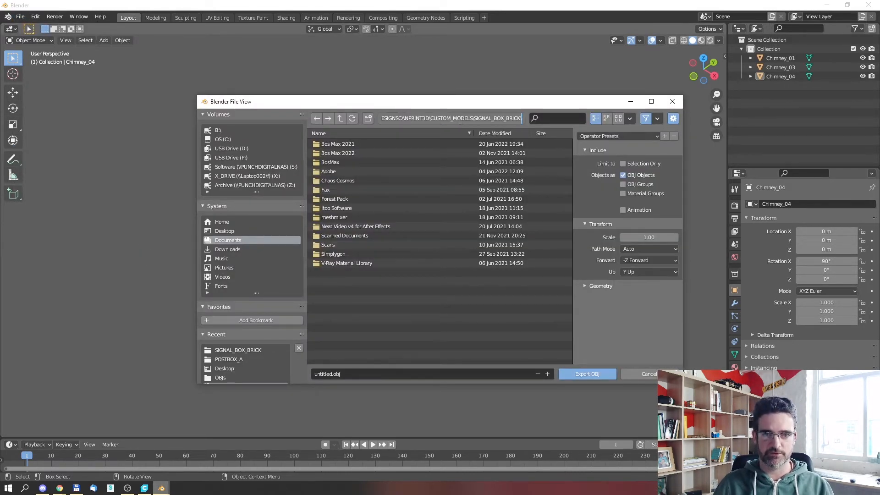
key("Return")
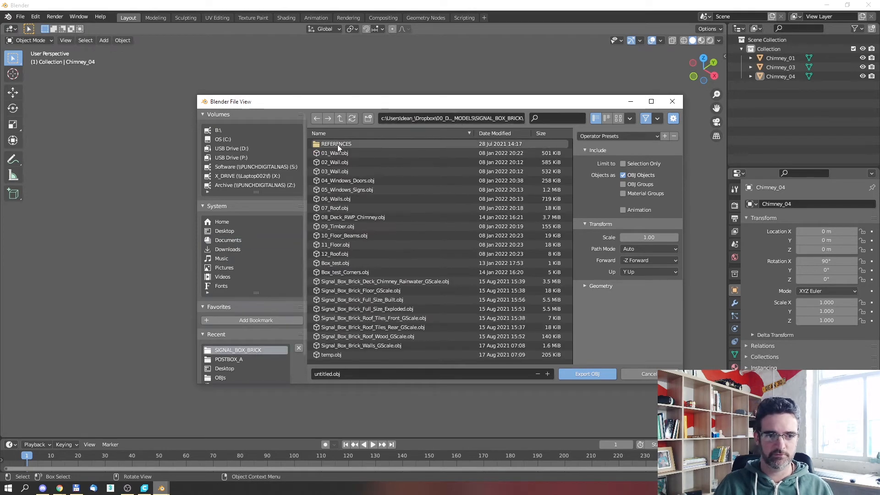
left_click(347, 374)
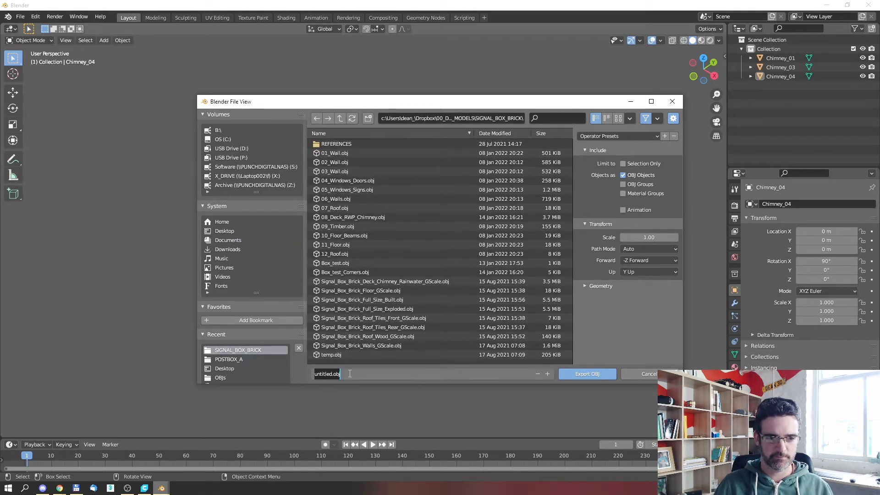
type("C")
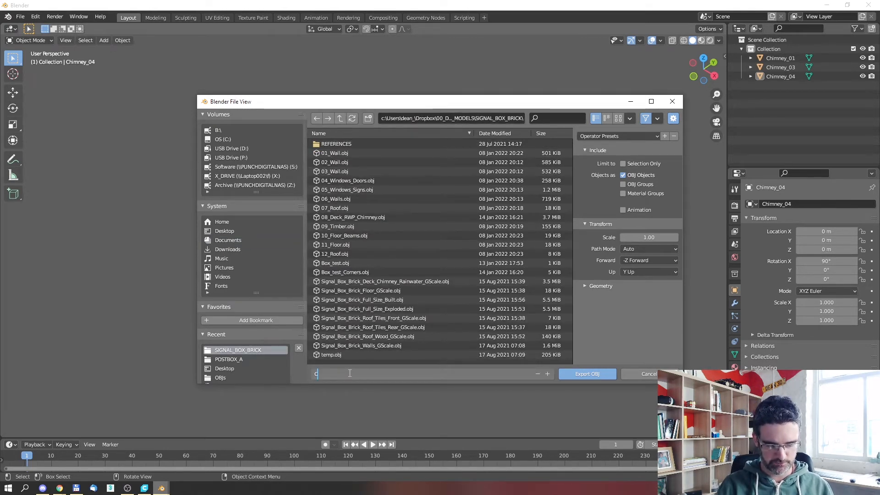
type("himney.obj")
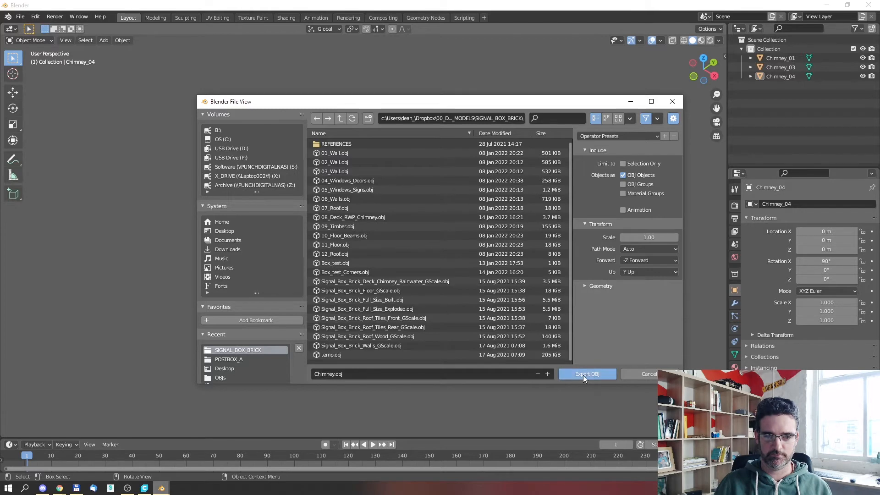
left_click(583, 375)
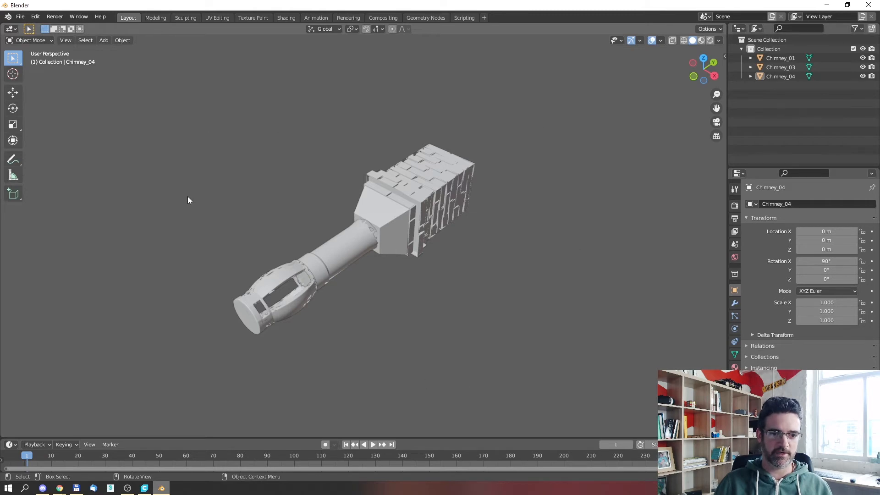
Switch to Ultimaker Cura, open Chimney.obj from the SIGNAL_BOX_BRICK folder, and select the chimney on the build plate.
left_click(143, 489)
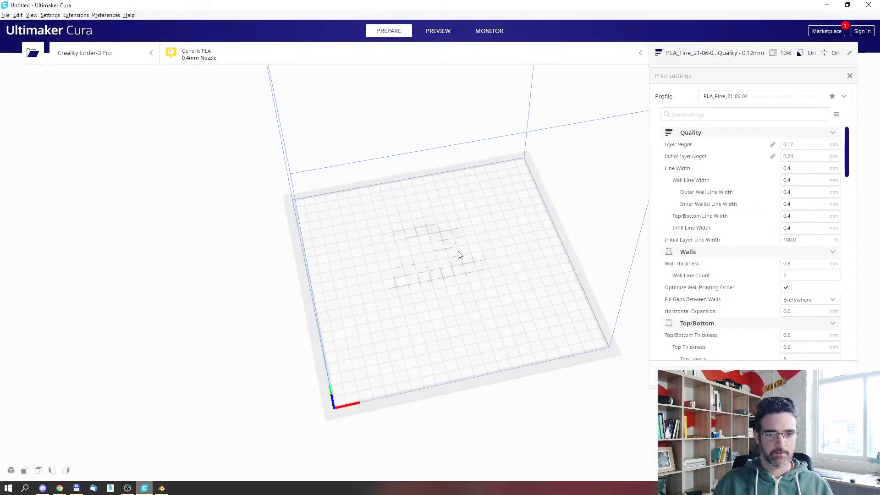
left_click(34, 55)
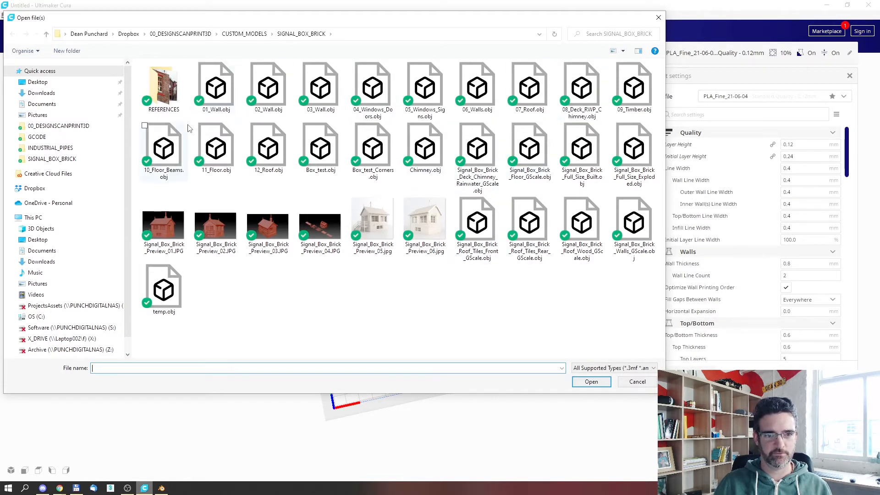
left_click(426, 151)
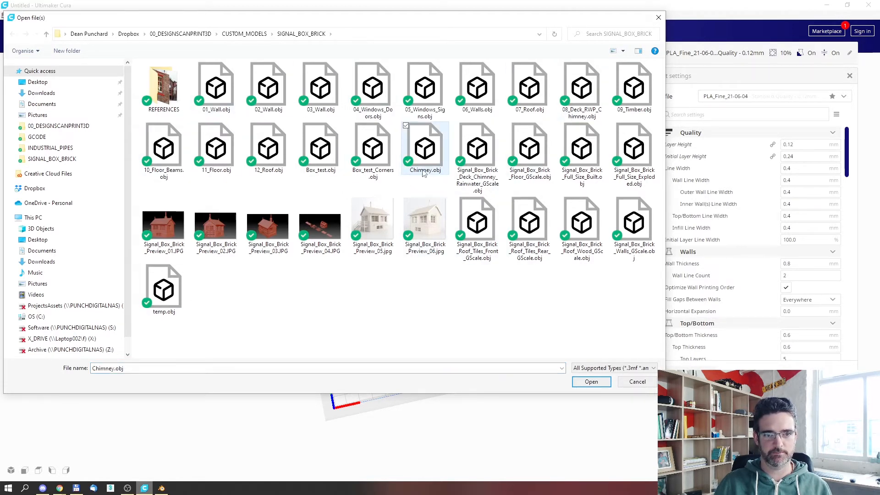
left_click(587, 382)
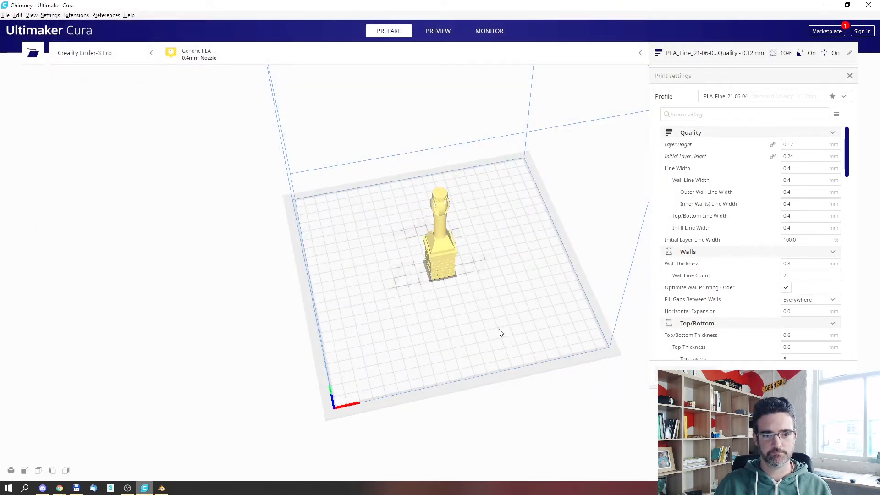
mouse_move(410, 280)
middle_mouse_down()
mouse_move(414, 270)
mouse_move(416, 290)
middle_mouse_up()
right_click_drag(445, 271, 505, 265)
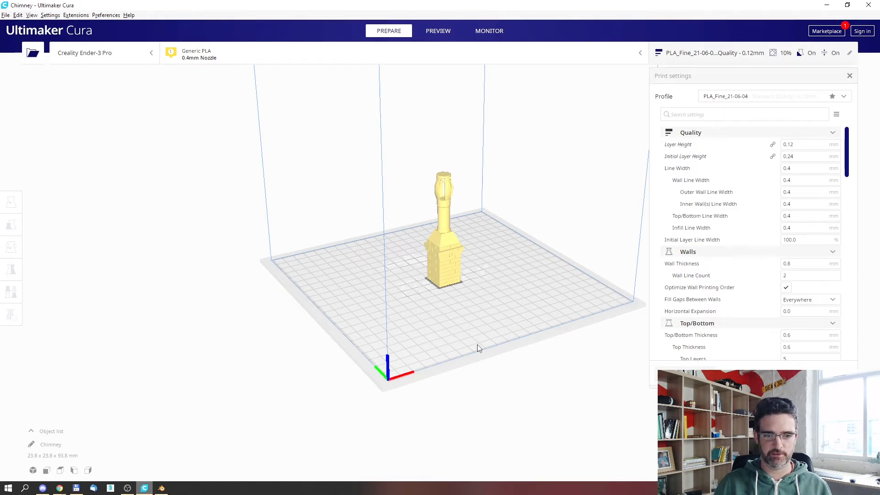
left_click(445, 261)
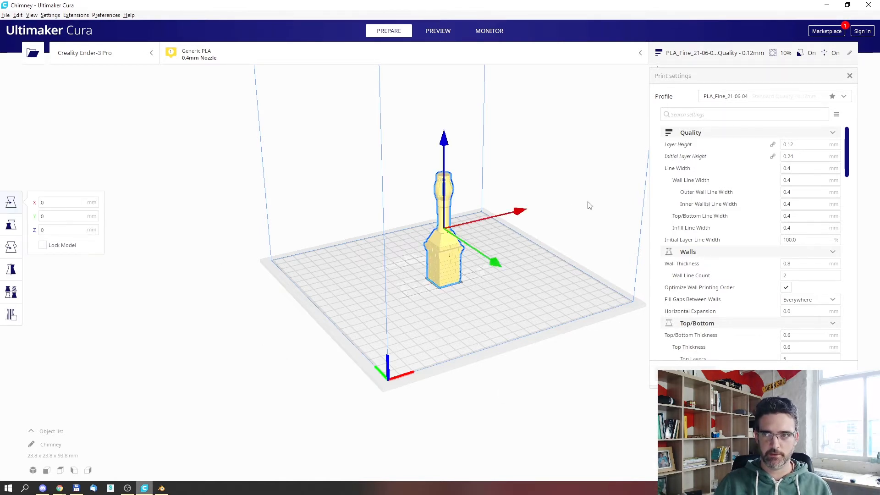
Return to Blender and delete all three chimney objects from the scene.
left_click(827, 6)
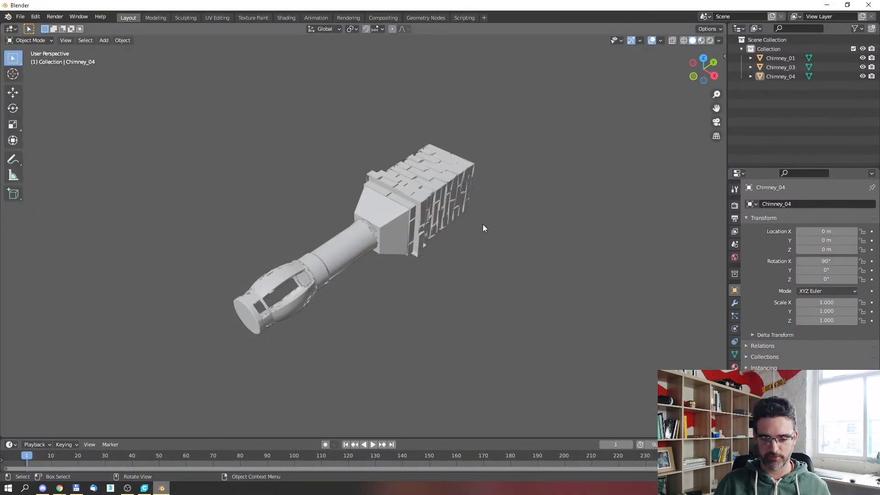
left_click(401, 200)
left_click_drag(522, 100, 149, 374)
key("Delete")
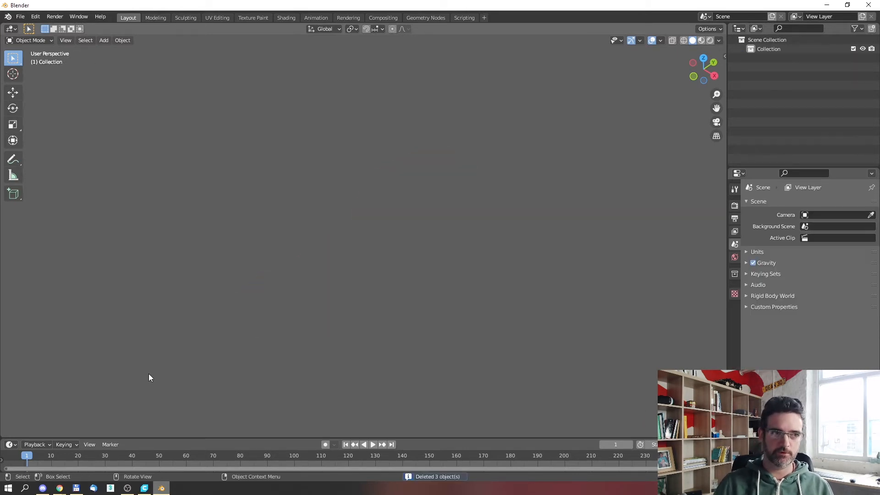
Import the Wavefront file Signal_Box_Brick_Full_Size_Built.obj from the SIGNAL_BOX_BRICK folder.
left_click(19, 17)
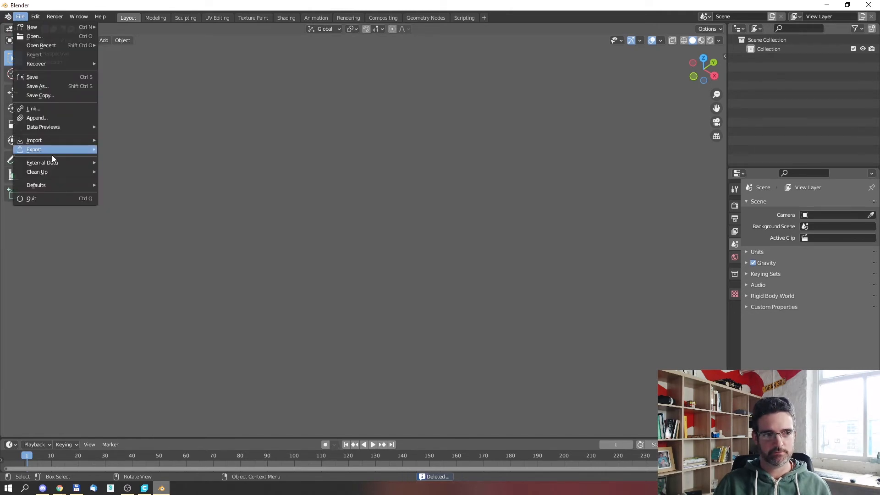
mouse_move(52, 141)
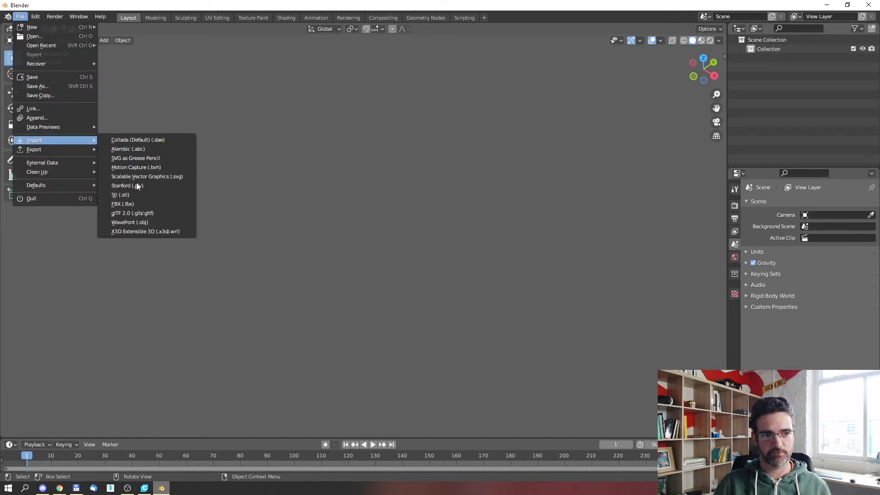
left_click(139, 224)
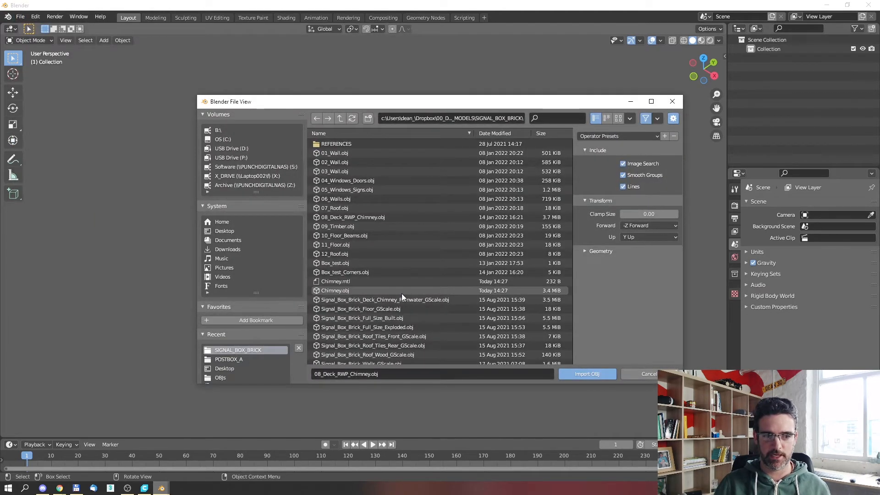
left_click(343, 321)
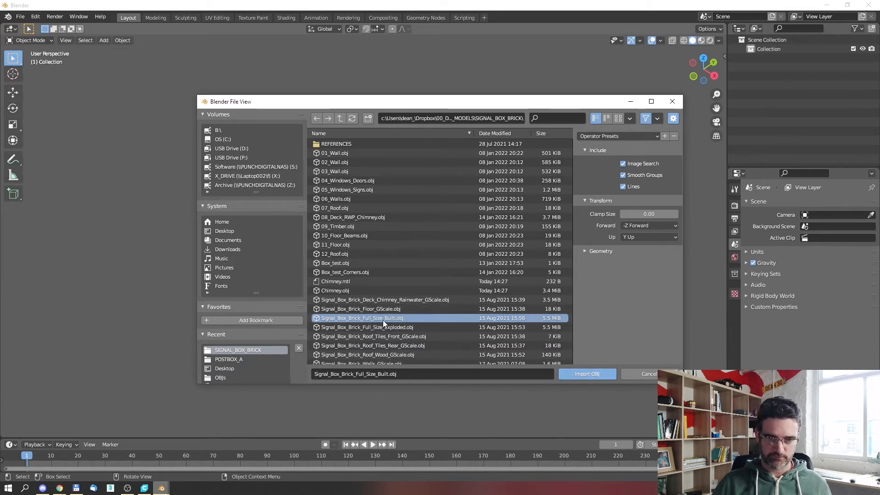
left_click(583, 375)
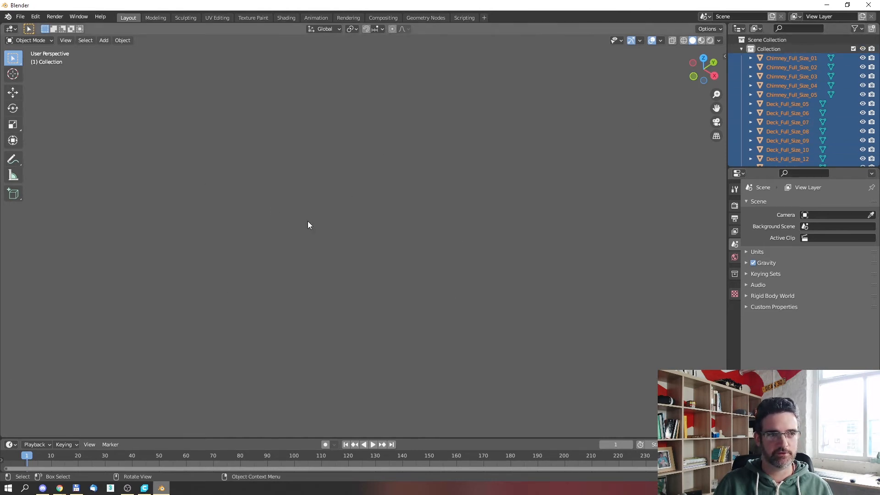
Frame all objects in the viewport and set the view's far clipping distance to 50000 m.
left_click(65, 40)
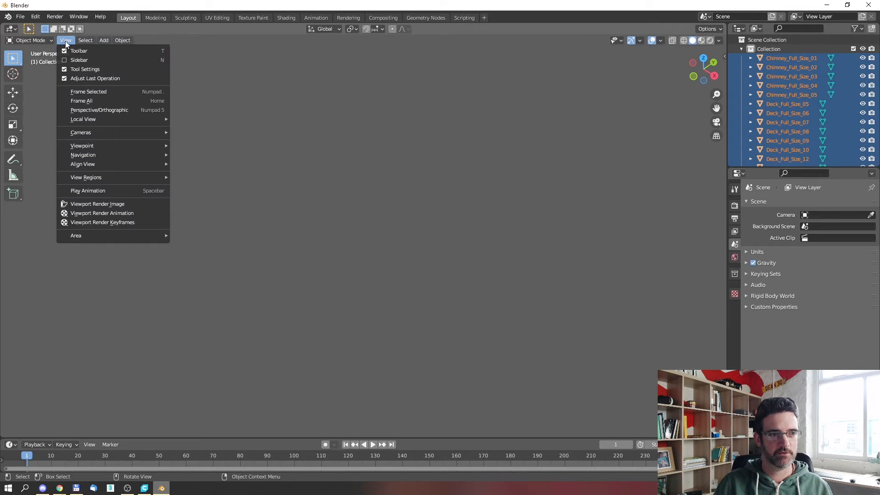
left_click(89, 101)
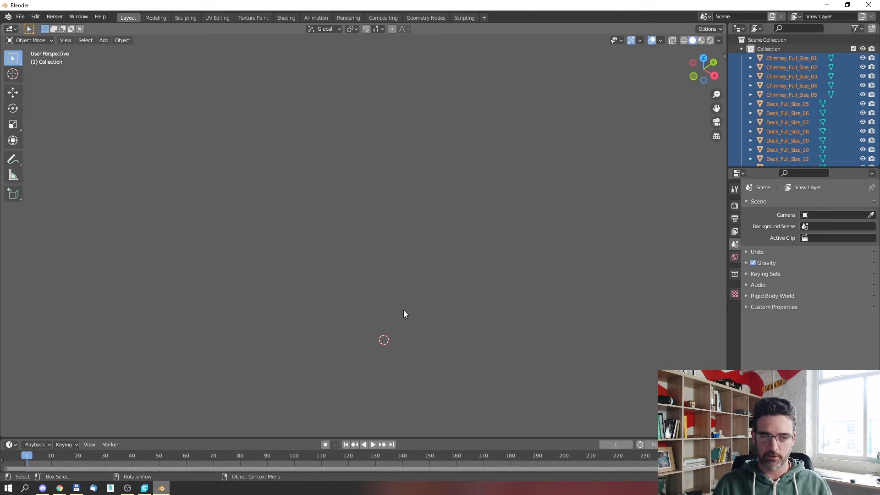
key("n")
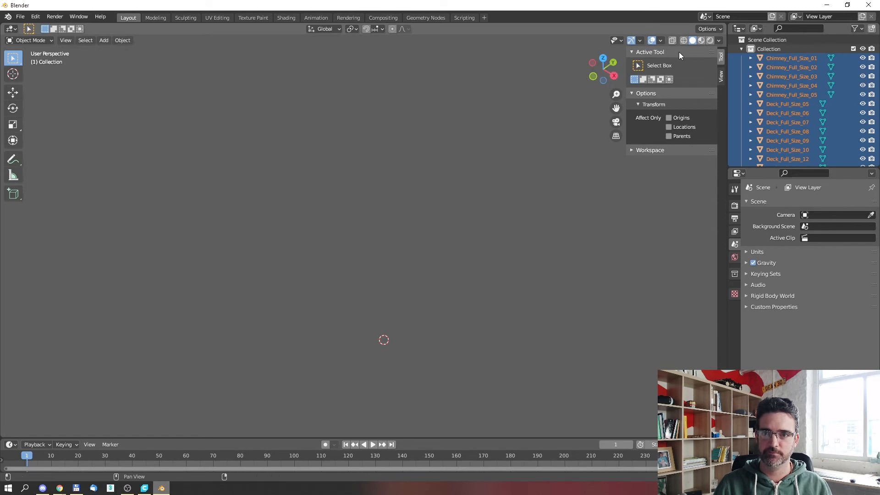
left_click(722, 76)
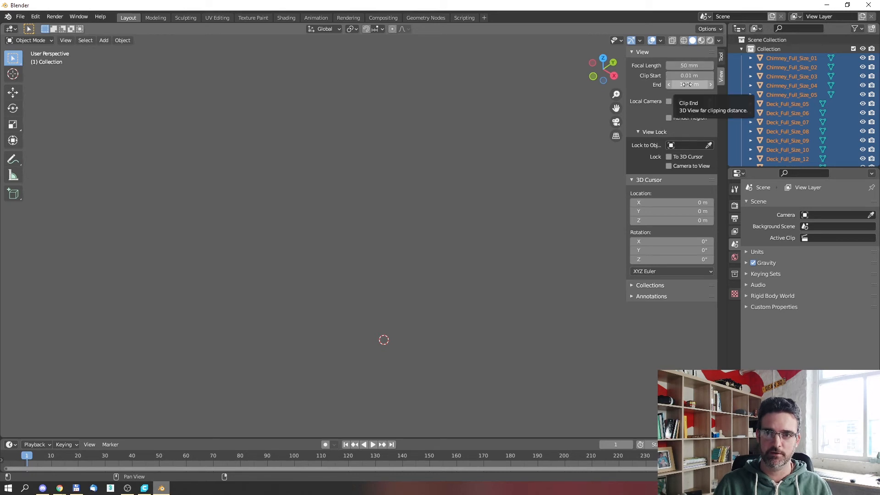
left_click_drag(687, 84, 689, 84)
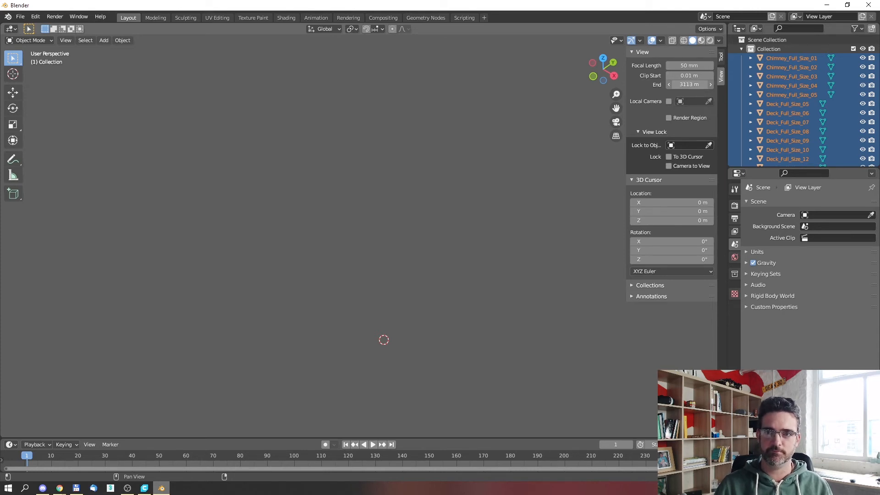
left_click_drag(684, 73, 688, 84)
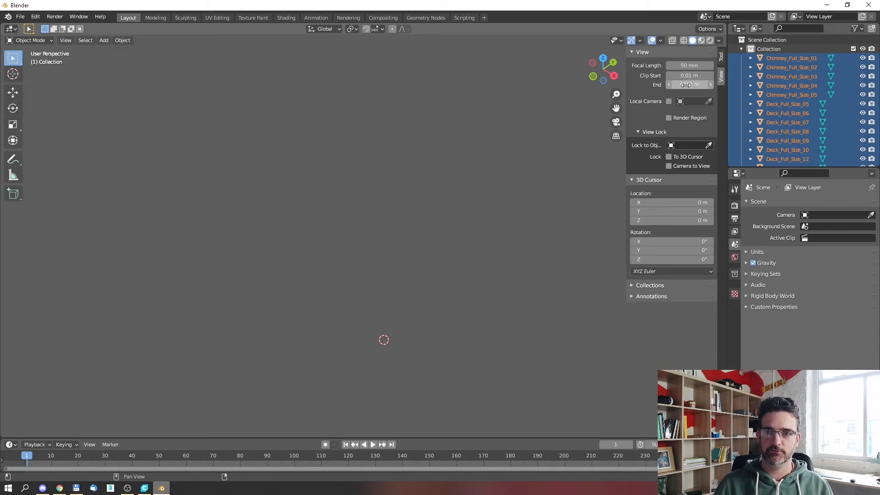
left_click(688, 84)
type("50000")
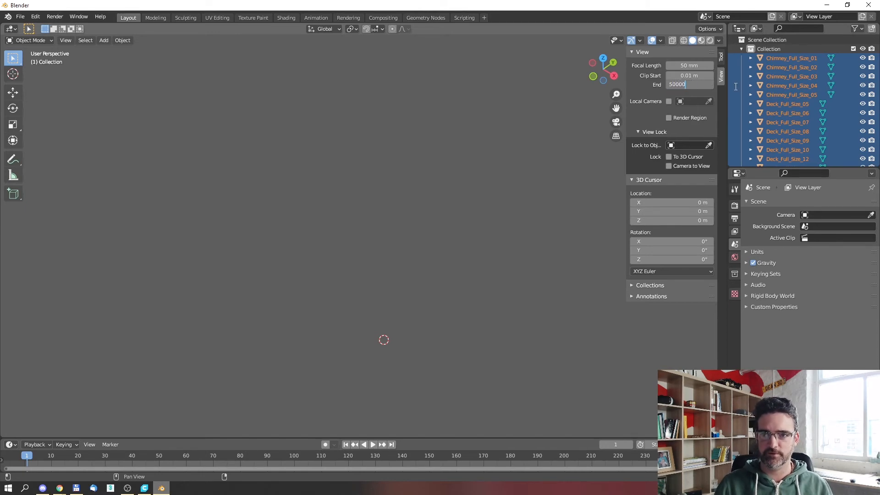
key("Return")
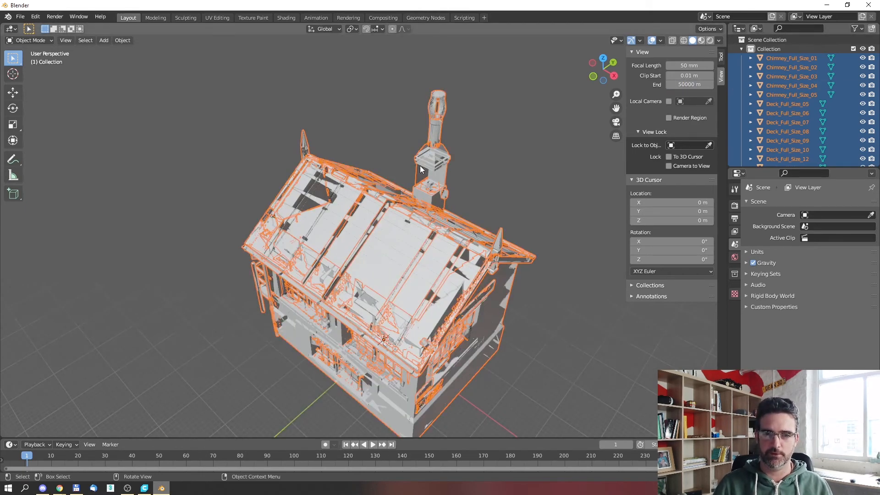
Clear the selection, inspect the full-size signal box from several sides, and select the roof finial above the entrance gable.
middle_click_drag(419, 166, 532, 136)
key("alt+a")
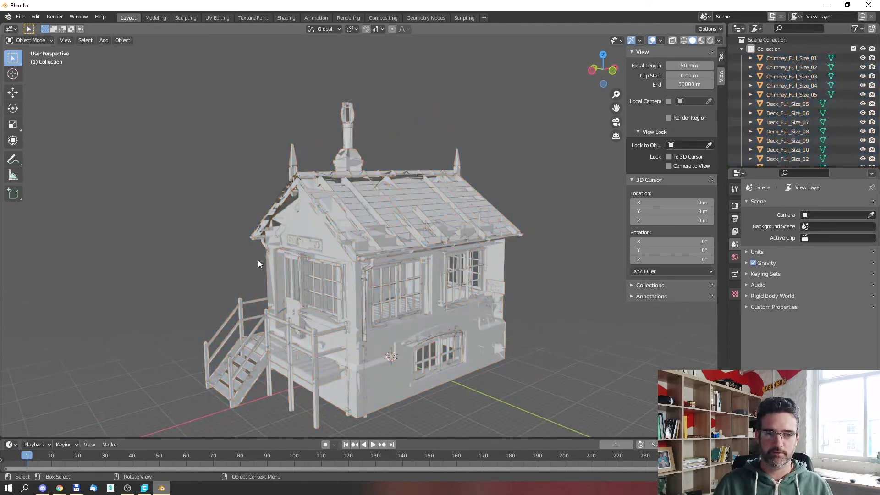
middle_click_drag(259, 263, 321, 176)
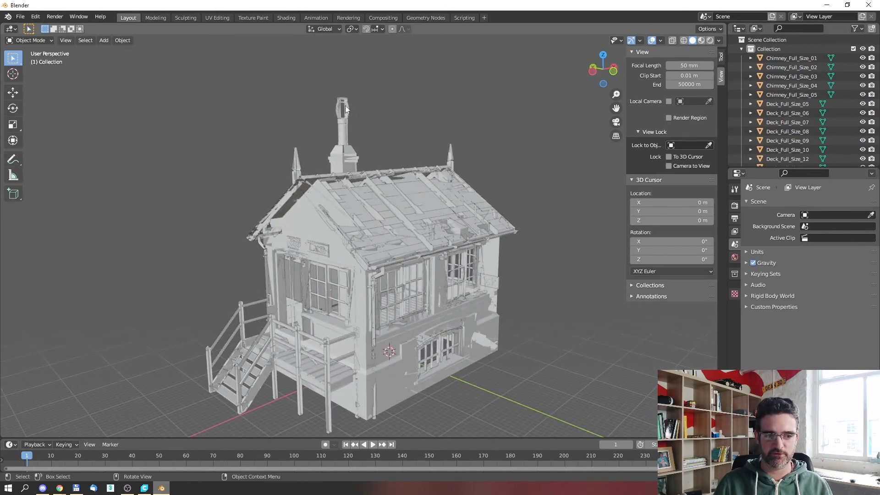
middle_click_drag(308, 418, 423, 219)
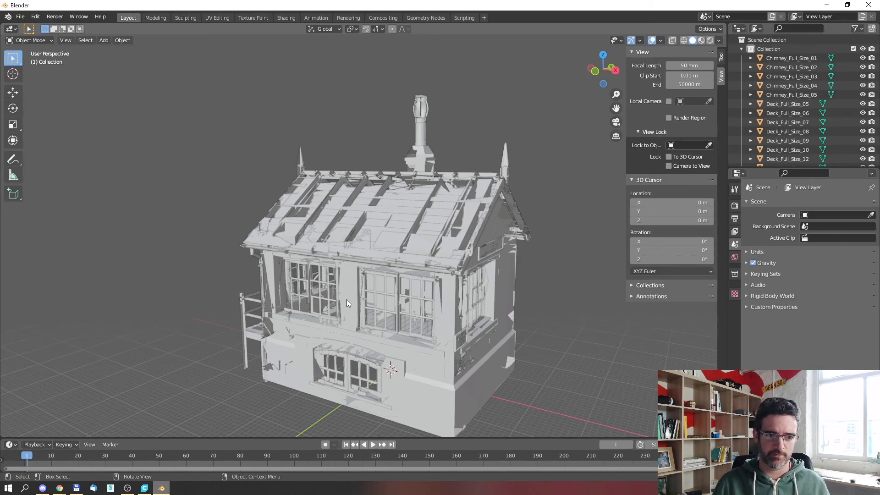
middle_click_drag(227, 182, 407, 179)
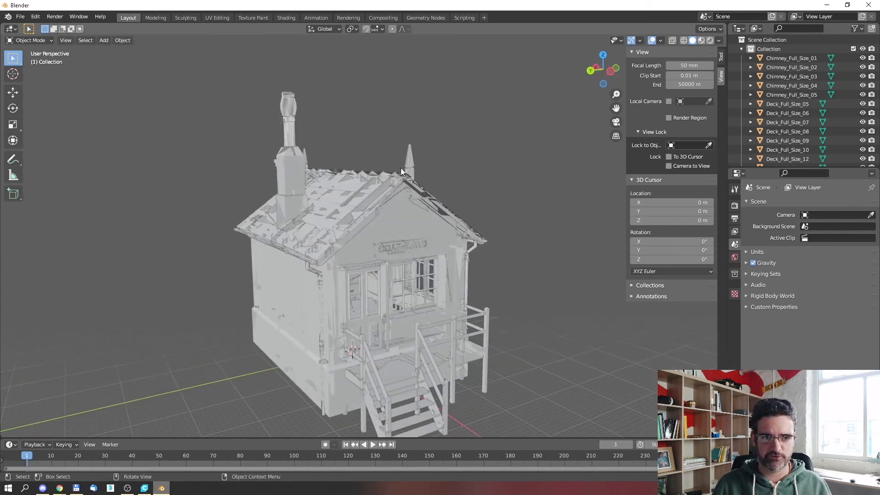
left_click(409, 158)
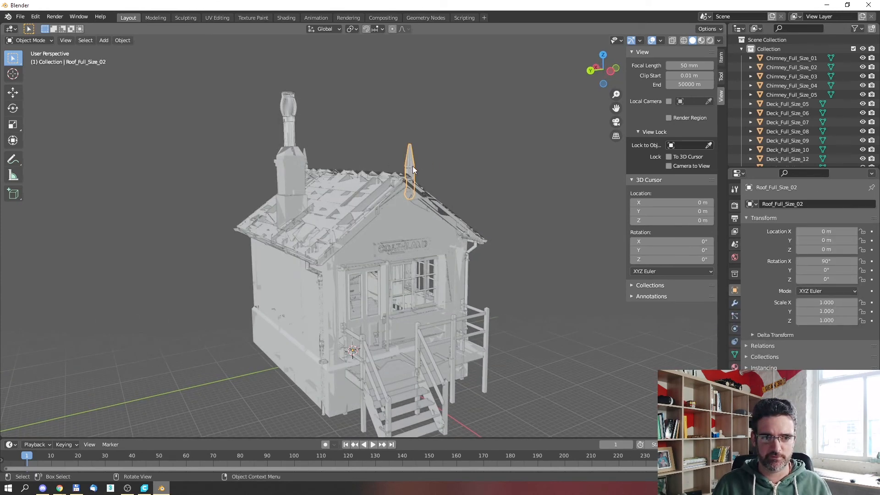
middle_click_drag(467, 172, 500, 167)
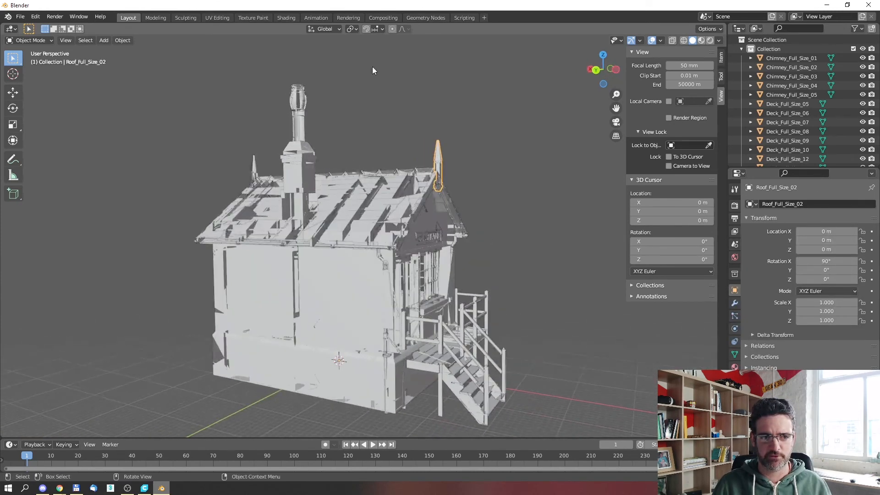
left_click_drag(376, 65, 140, 442)
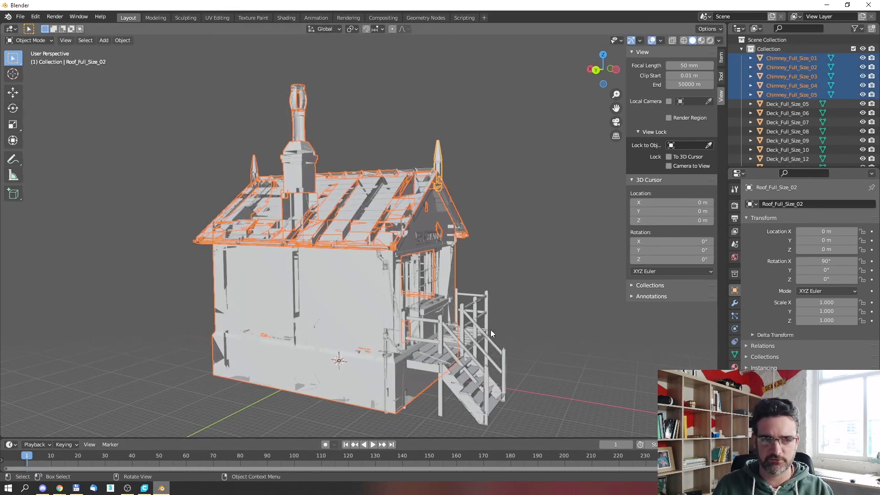
key("Delete")
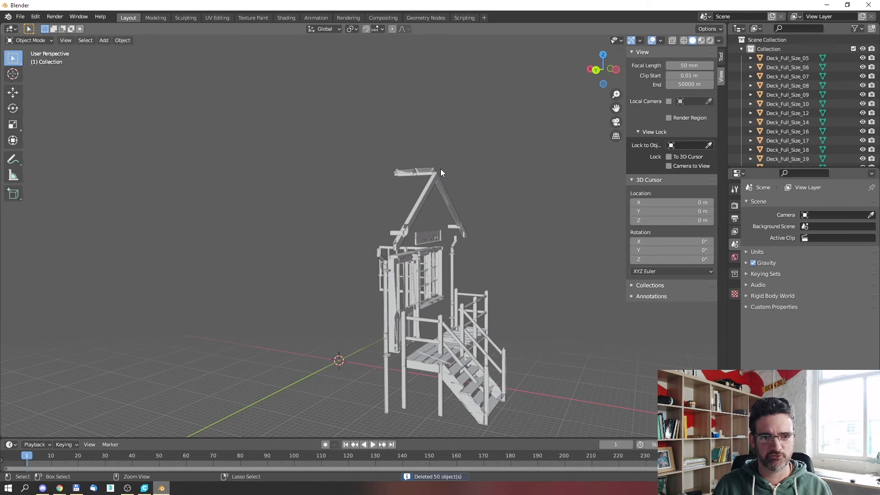
key("ctrl+z")
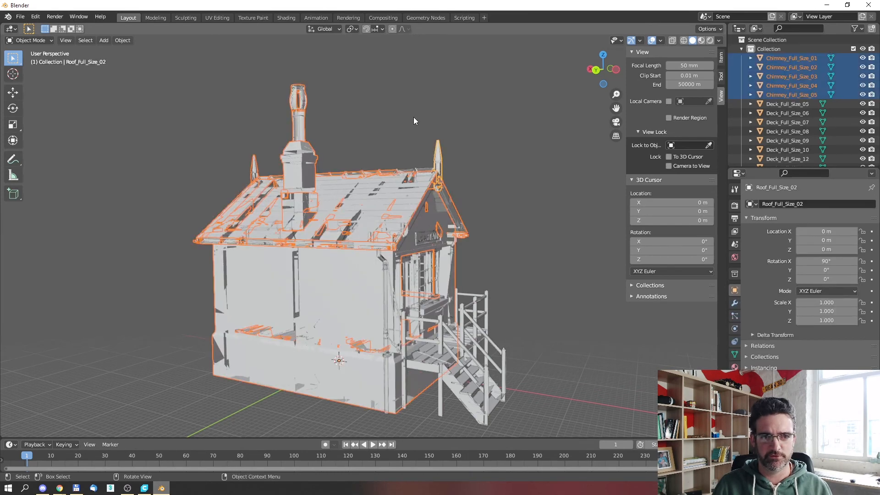
left_click_drag(381, 99, 174, 410)
left_click(495, 134)
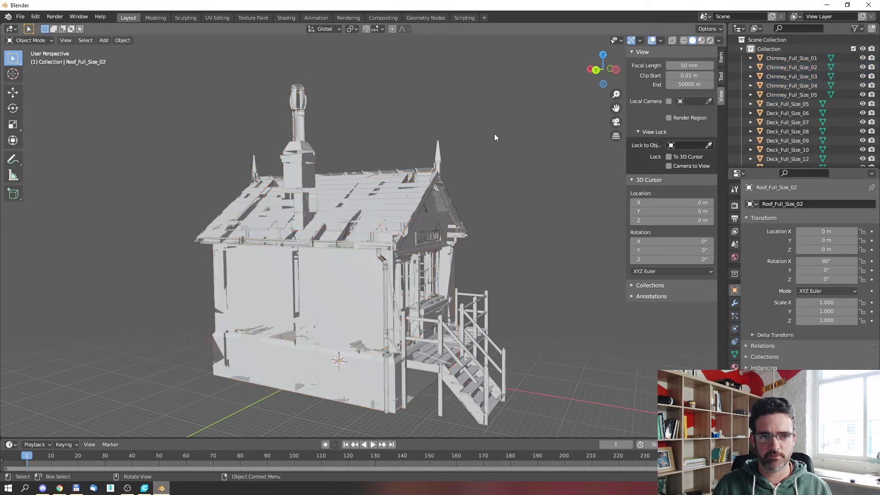
left_click(437, 158)
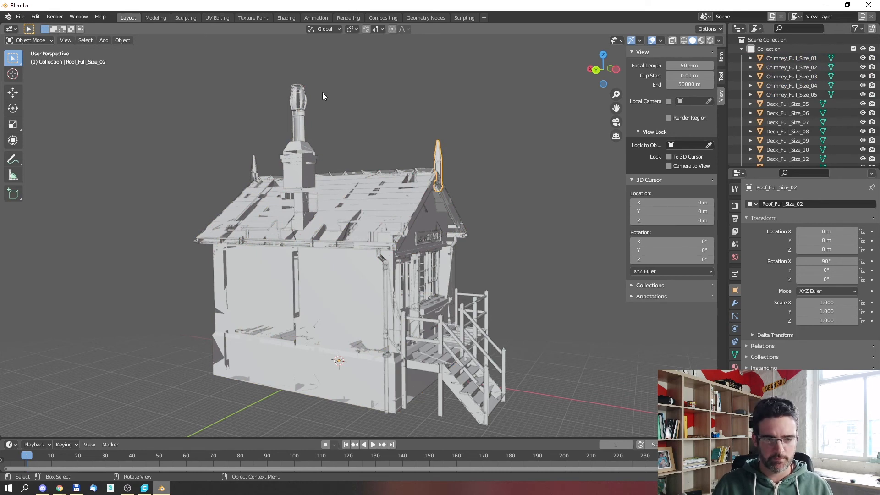
Delete every part of the signal box and its staircase except the roof finial above the entrance gable.
left_click_drag(367, 118, 244, 276)
key("Delete")
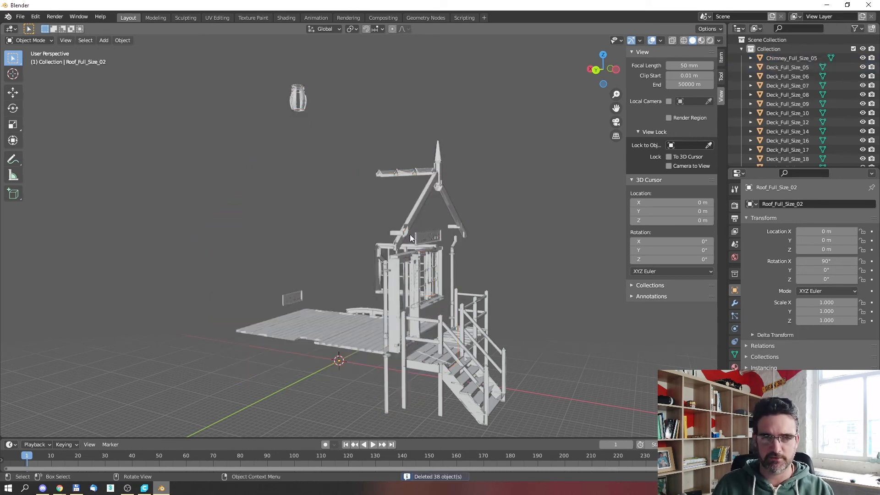
left_click(403, 172)
key("Delete")
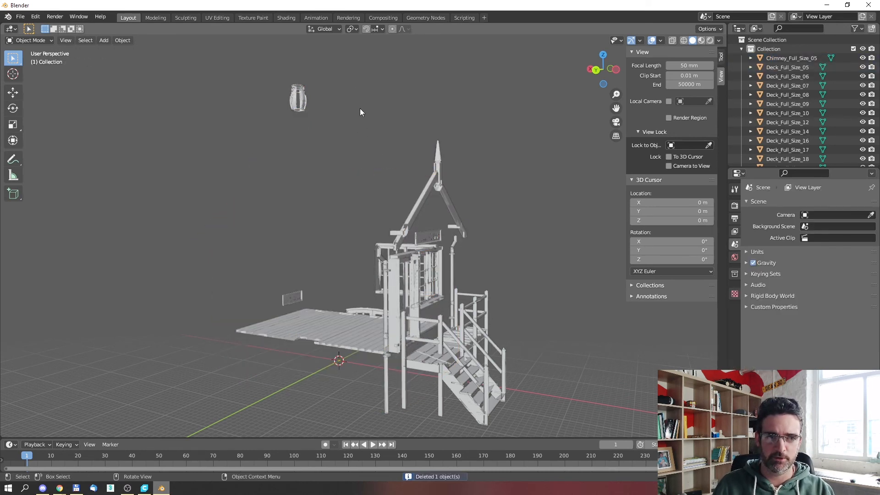
left_click_drag(339, 69, 200, 354)
key("Delete")
left_click_drag(515, 222, 293, 329)
key("Delete")
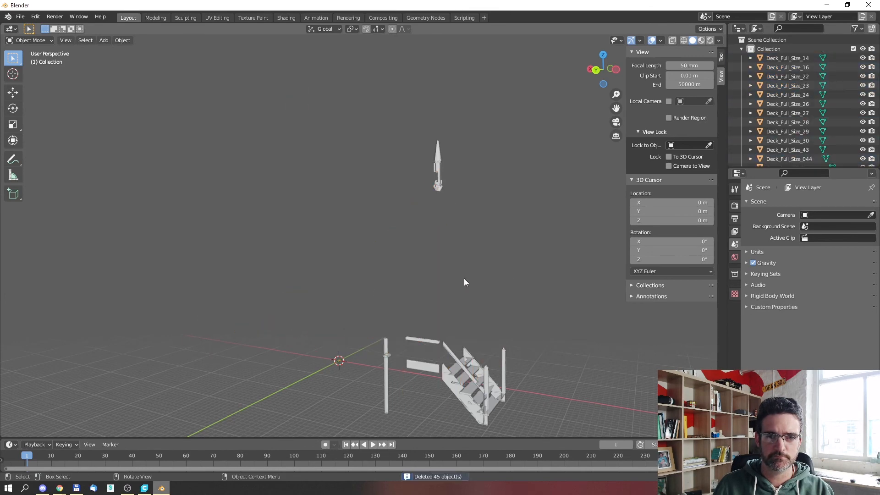
left_click_drag(464, 278, 139, 486)
middle_click_drag(546, 337, 549, 307)
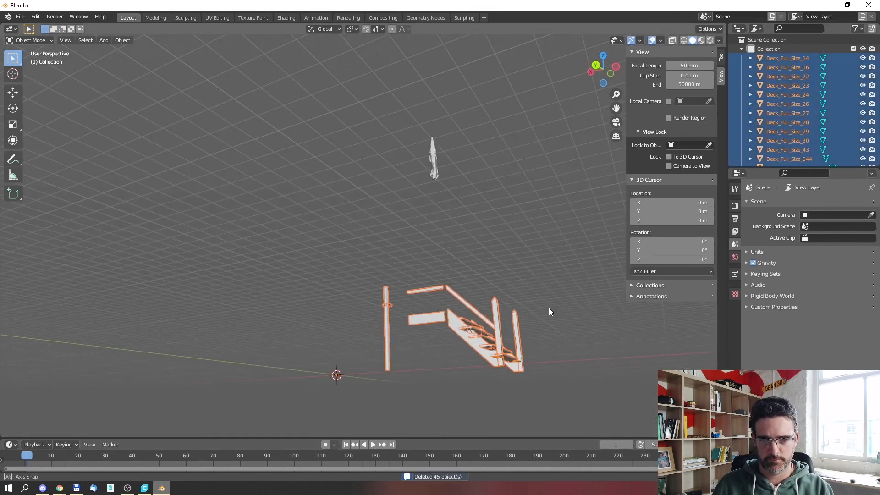
key("Delete")
Frame the remaining roof finial in the viewport and inspect it from another side.
left_click(64, 40)
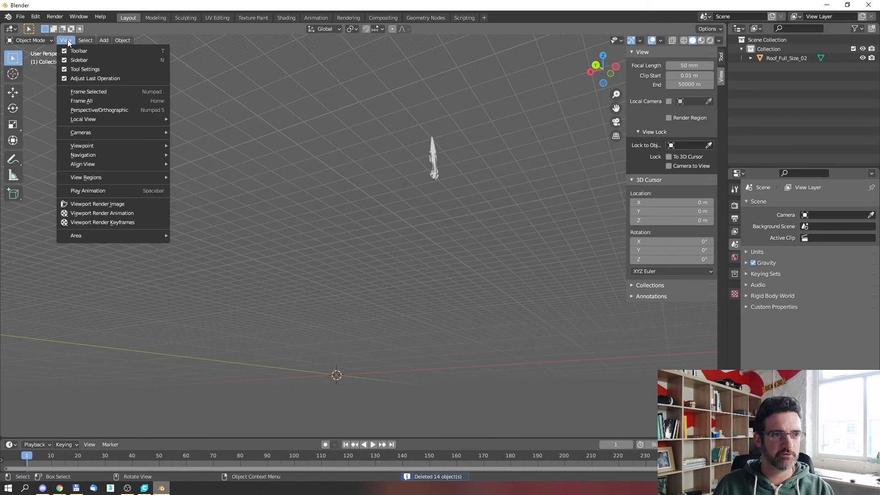
left_click(83, 91)
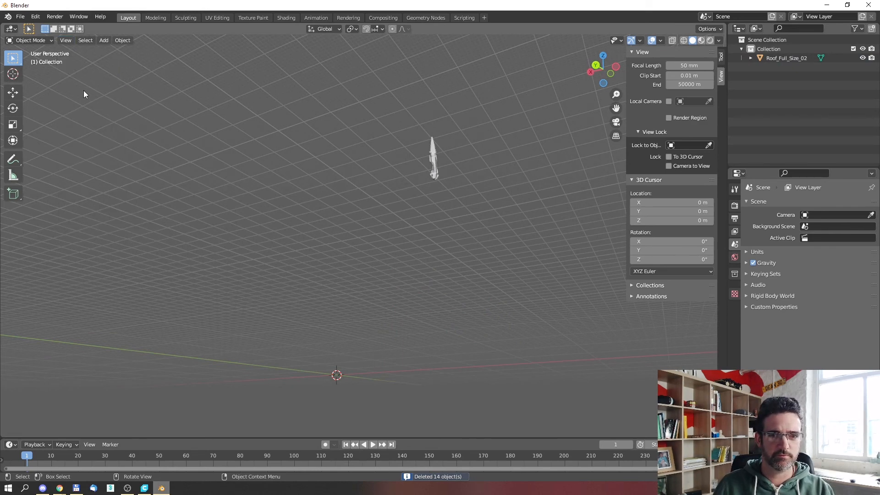
left_click(65, 41)
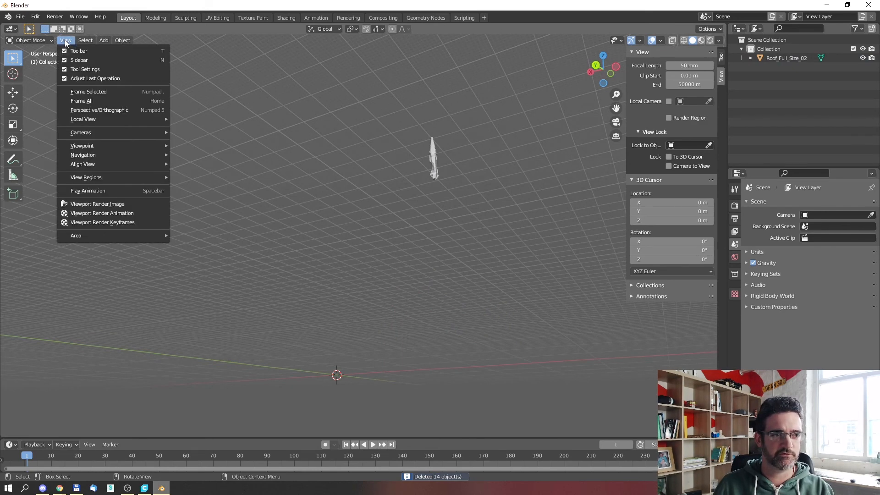
left_click(83, 101)
middle_click_drag(199, 172, 312, 209)
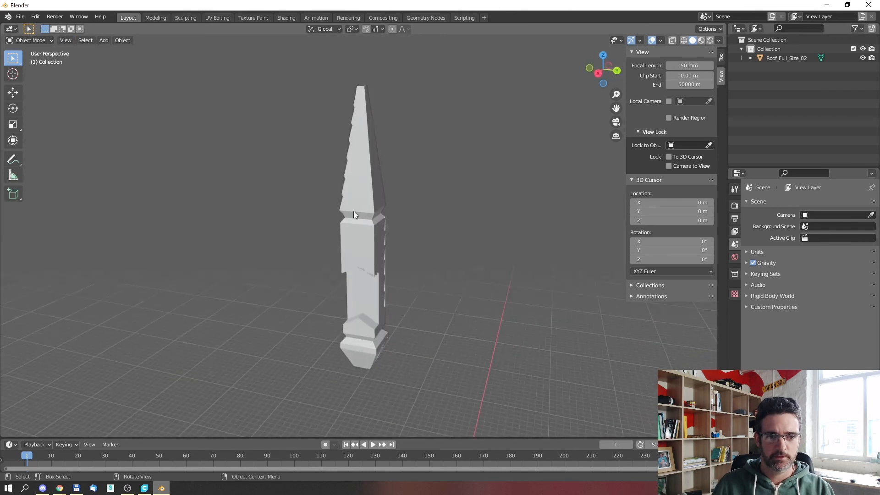
left_click(375, 210)
left_click(207, 180)
Export the roof finial as a Wavefront OBJ file named roof_detail in the SIGNAL_BOX_BRICK folder.
left_click(19, 16)
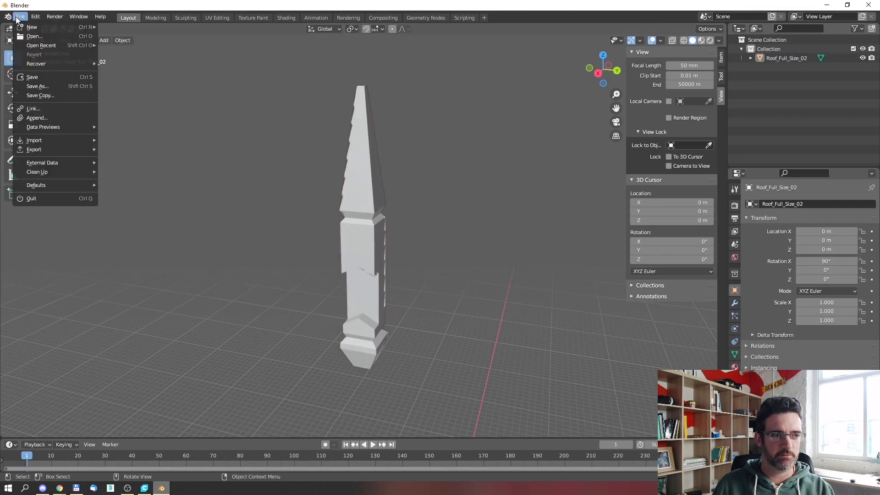
mouse_move(54, 149)
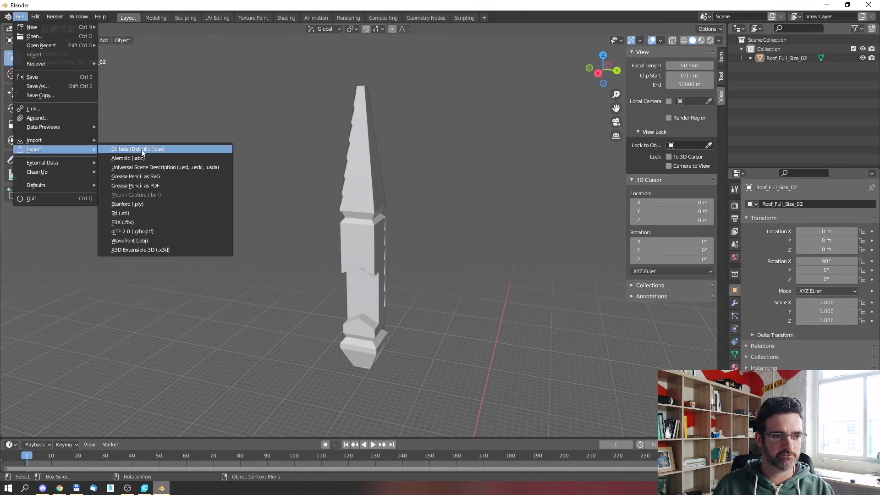
left_click(136, 240)
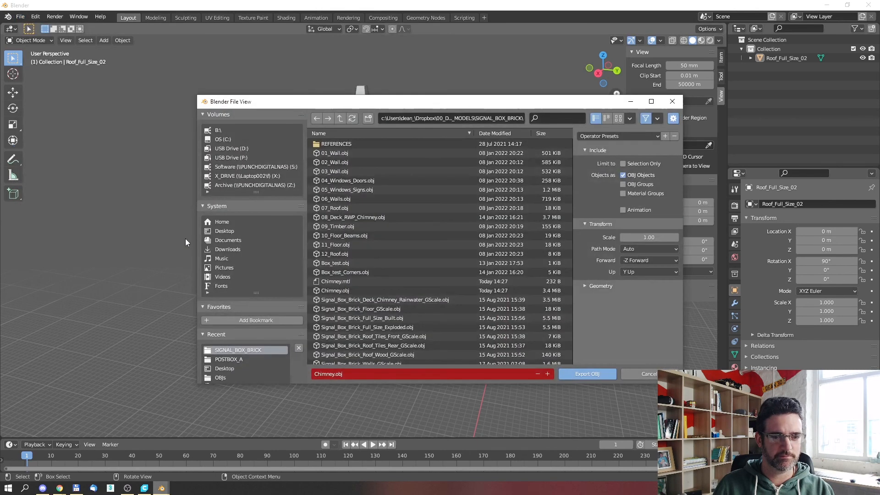
left_click(354, 375)
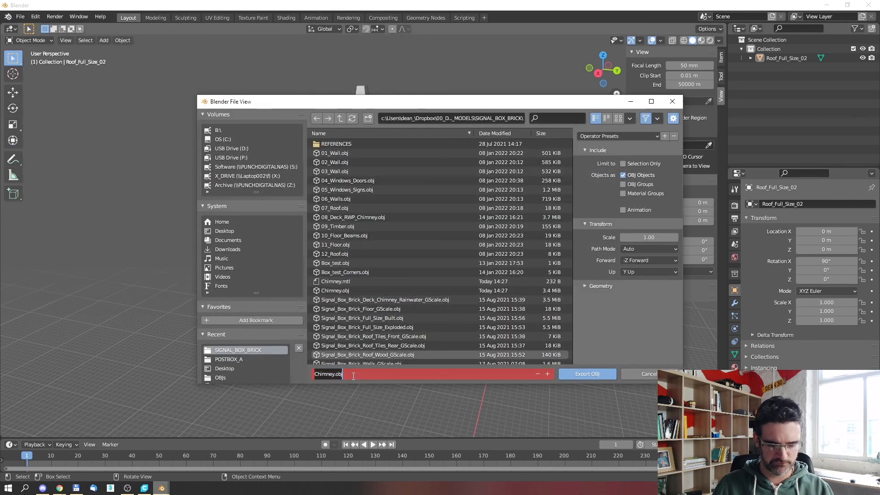
type("roof_detail")
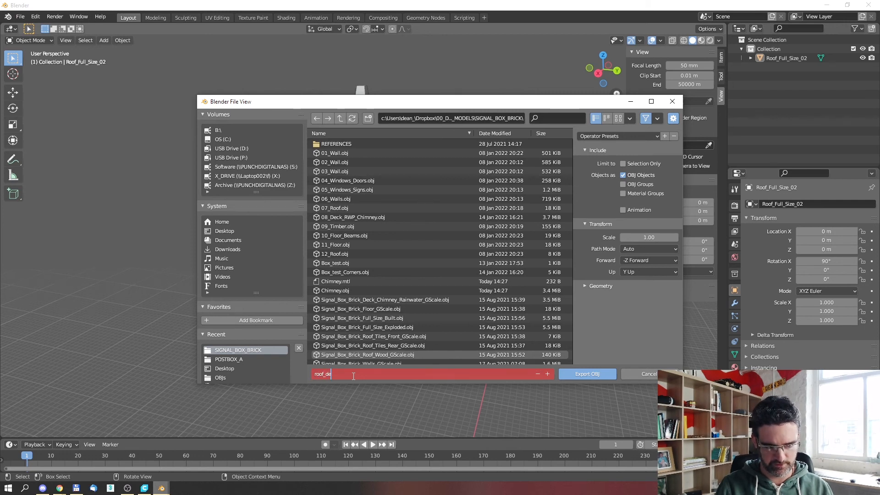
key("Return")
left_click(584, 374)
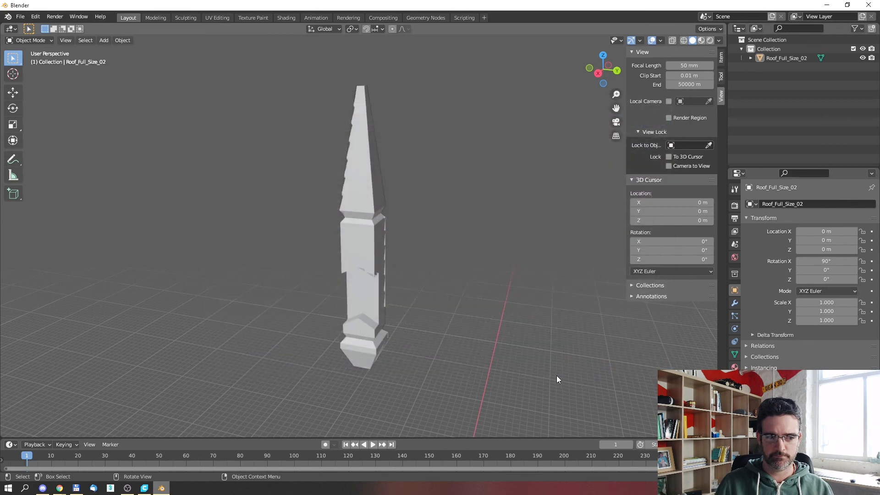